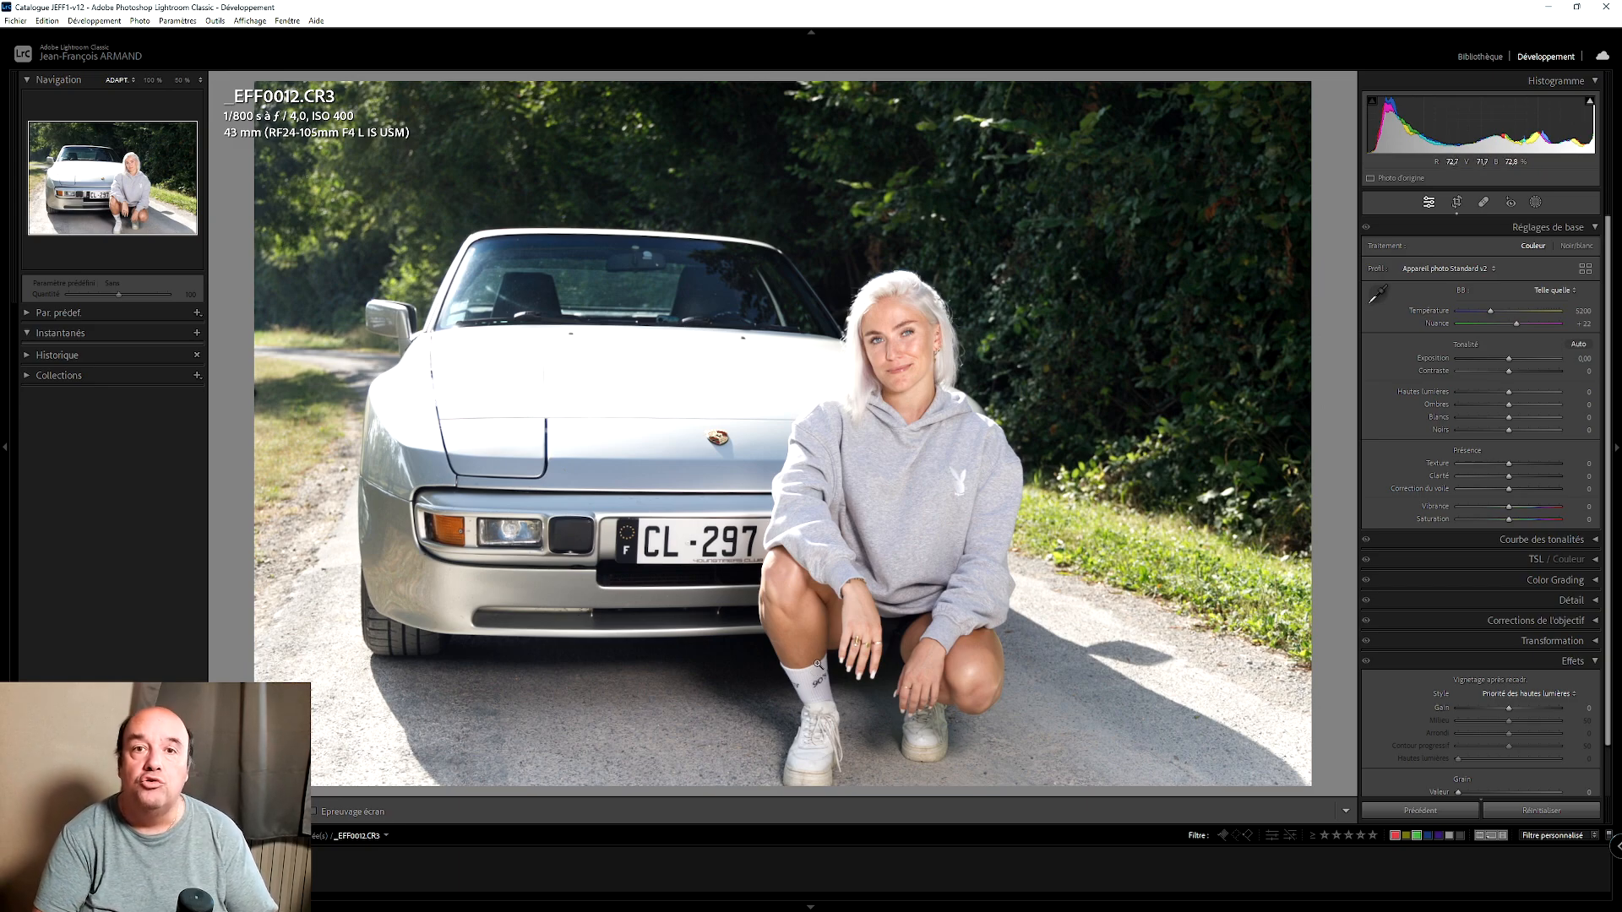
Create three separate masks on the detected person in _EFF0012.CR3, covering Peau du visage, Peau du corps, and Iris et pupille.
click(897, 334)
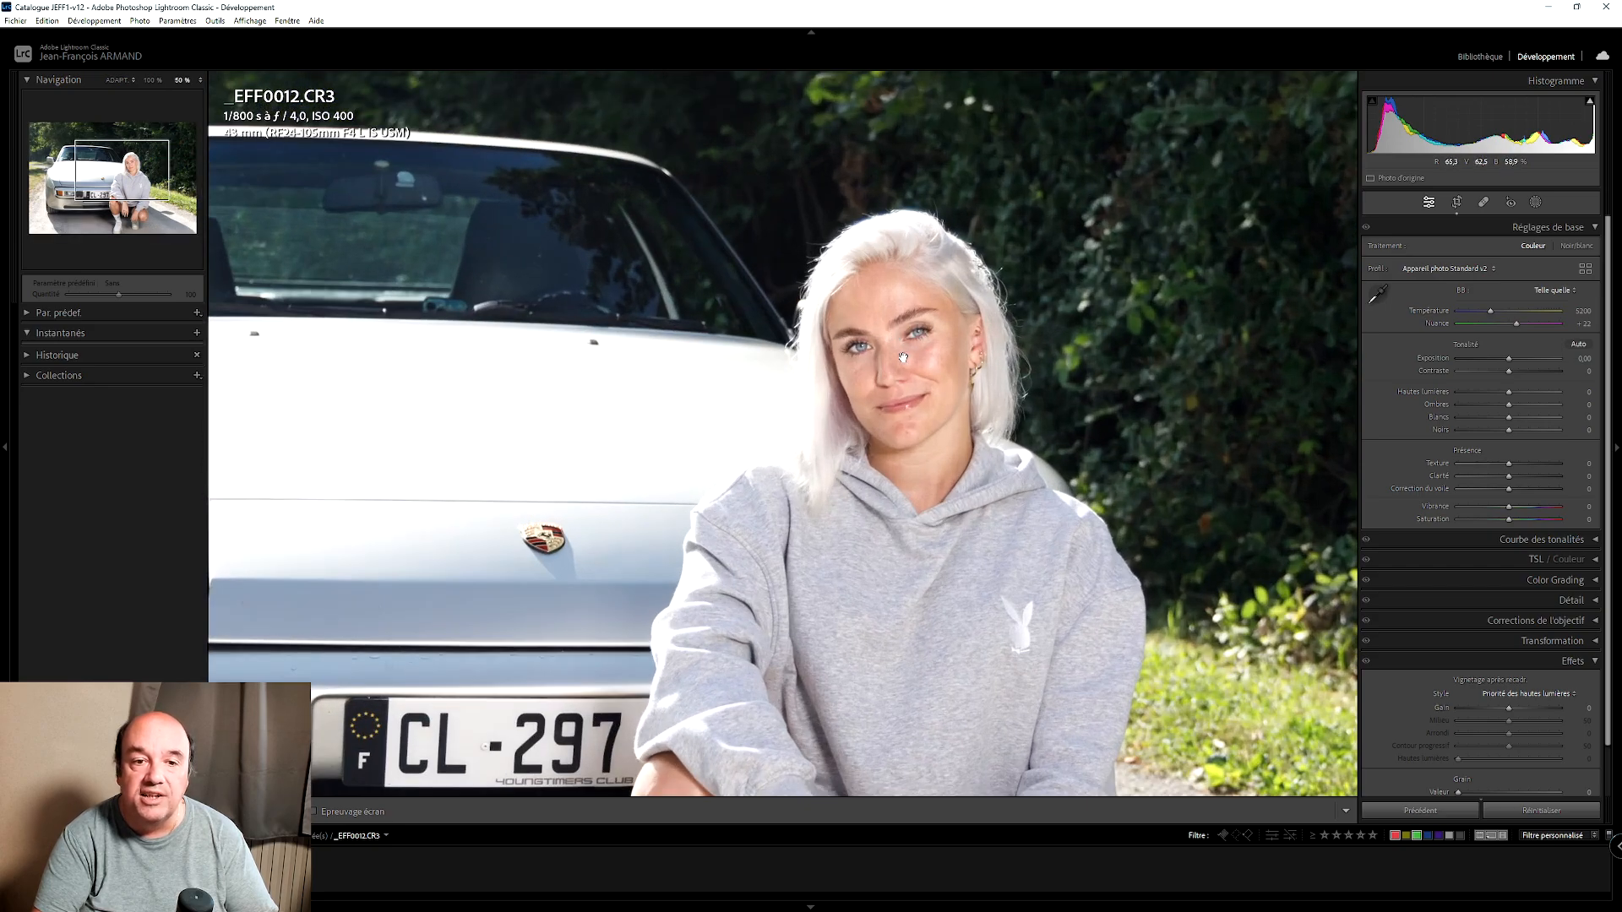
click(891, 376)
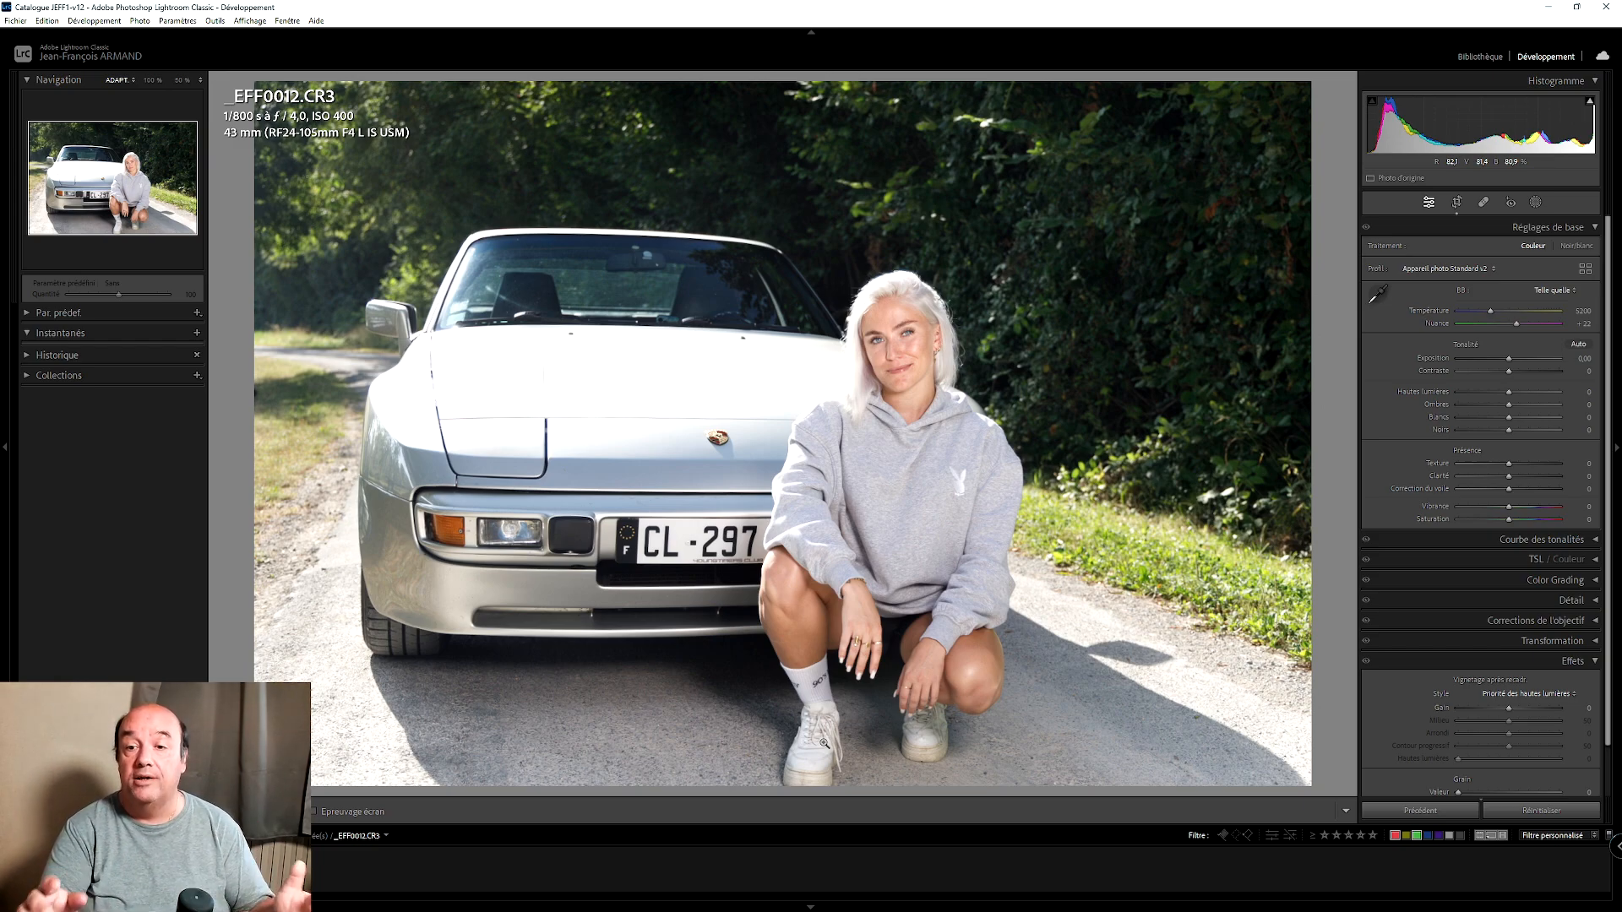
click(1536, 203)
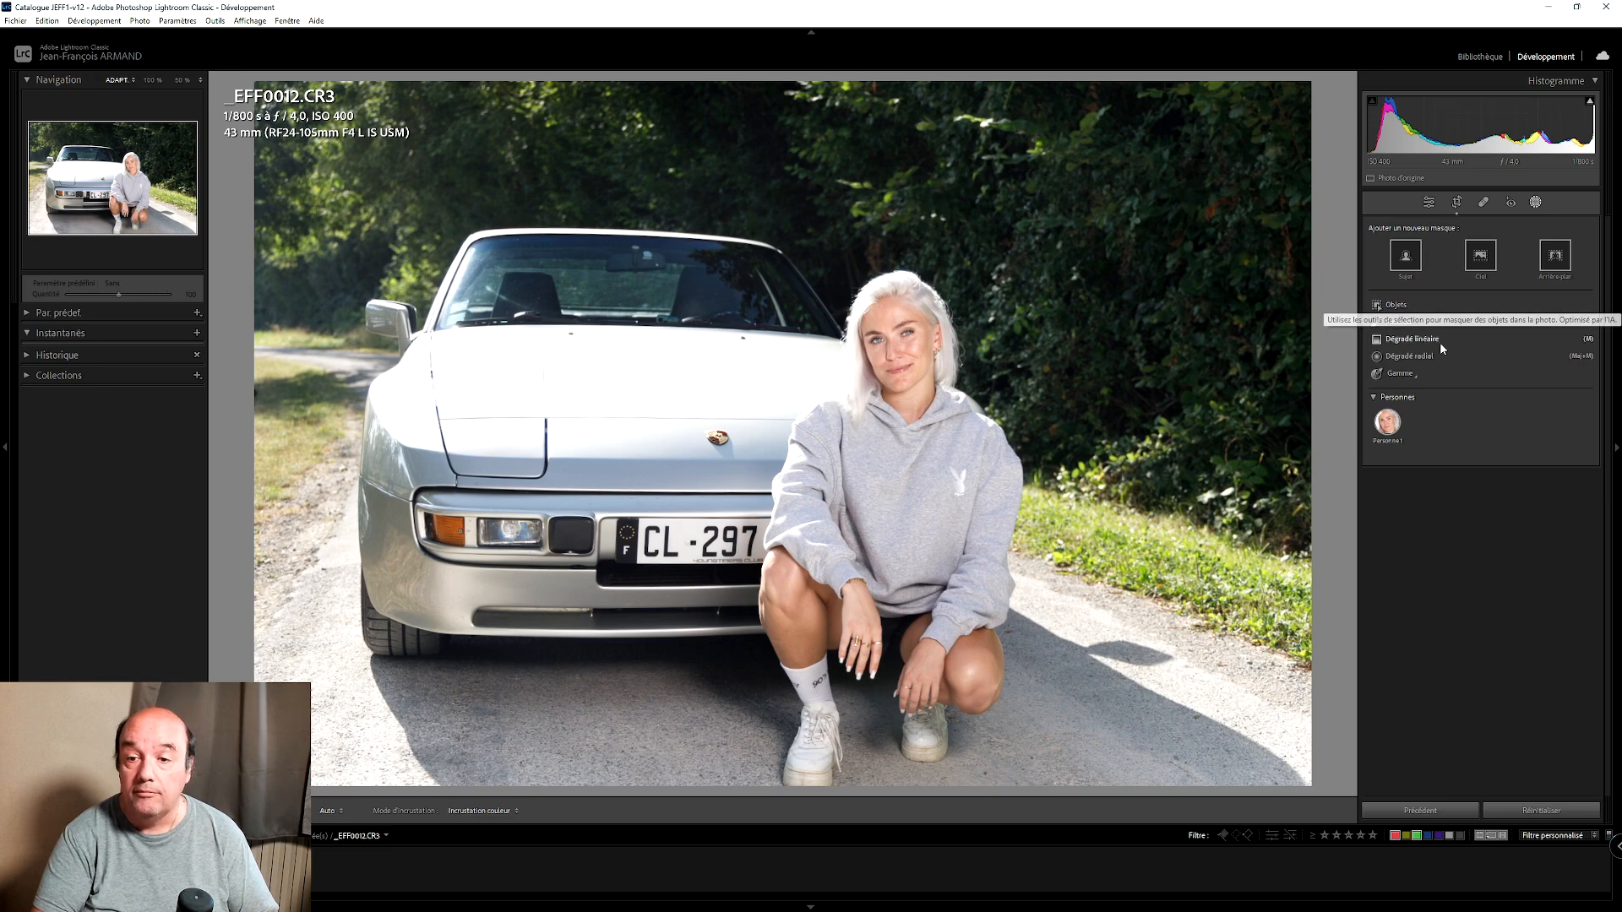
mouse_move(1391, 460)
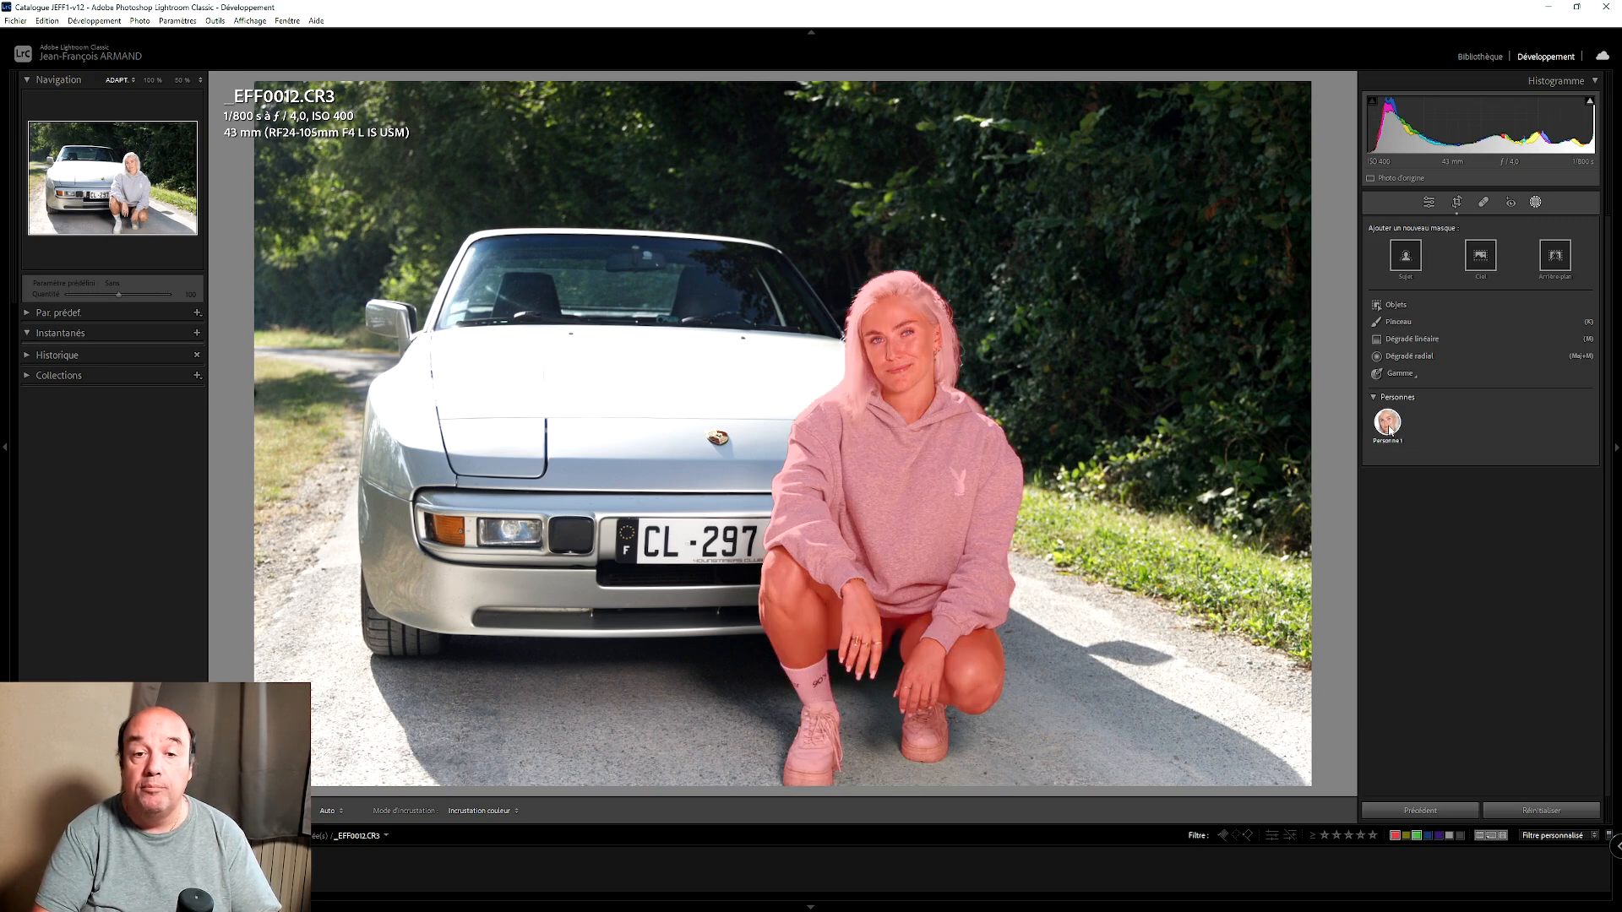
click(1388, 425)
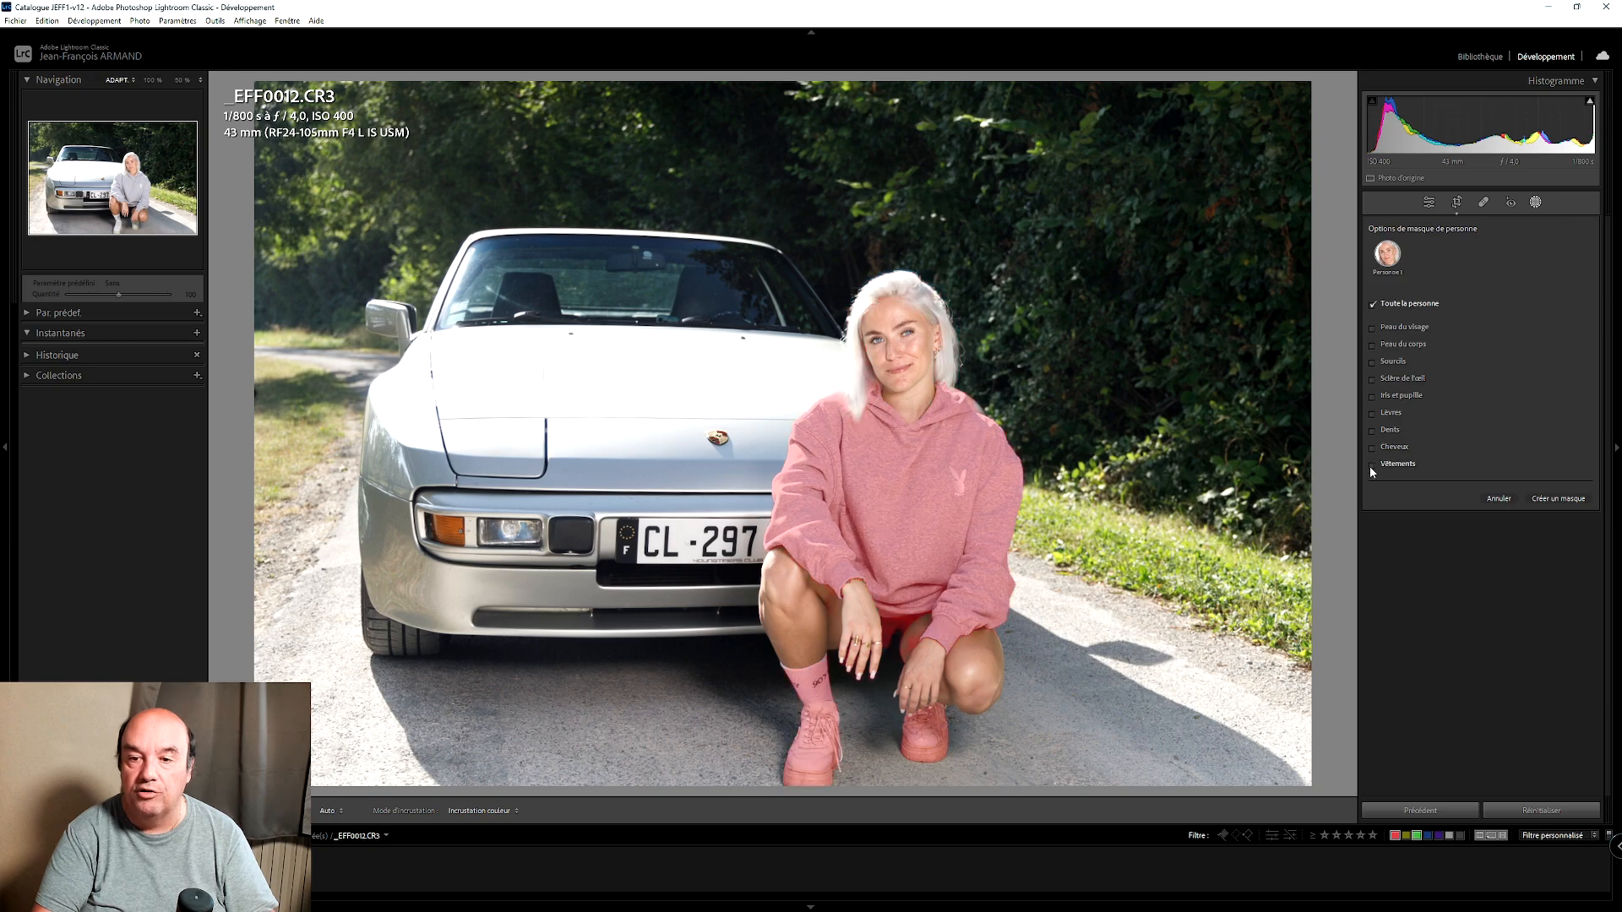
click(1372, 327)
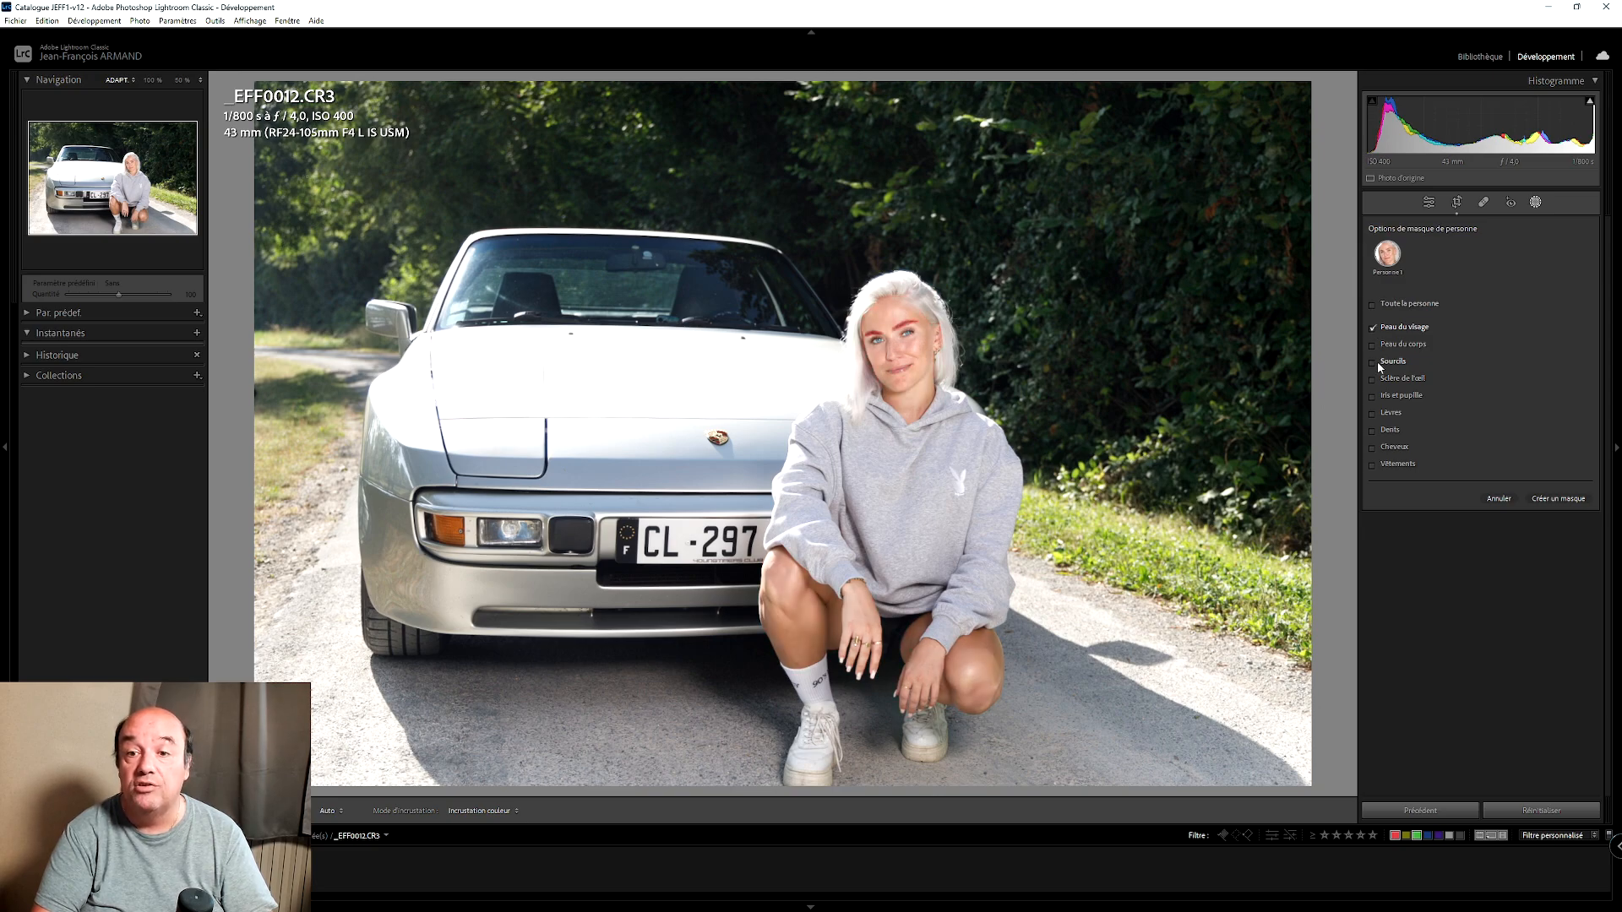
click(1372, 345)
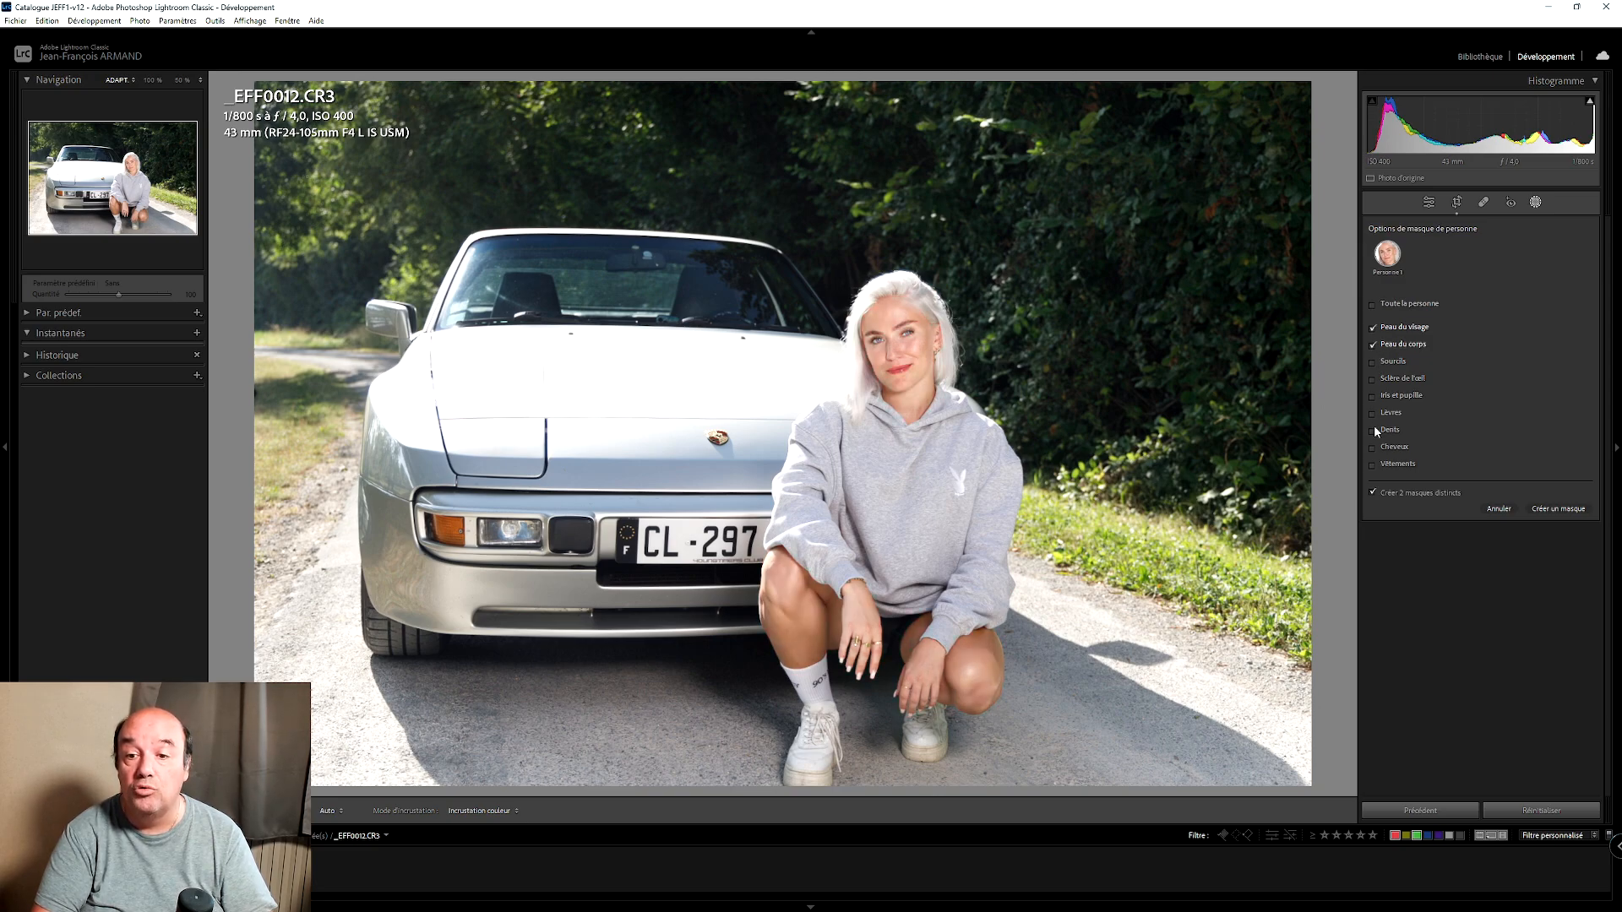
click(1370, 396)
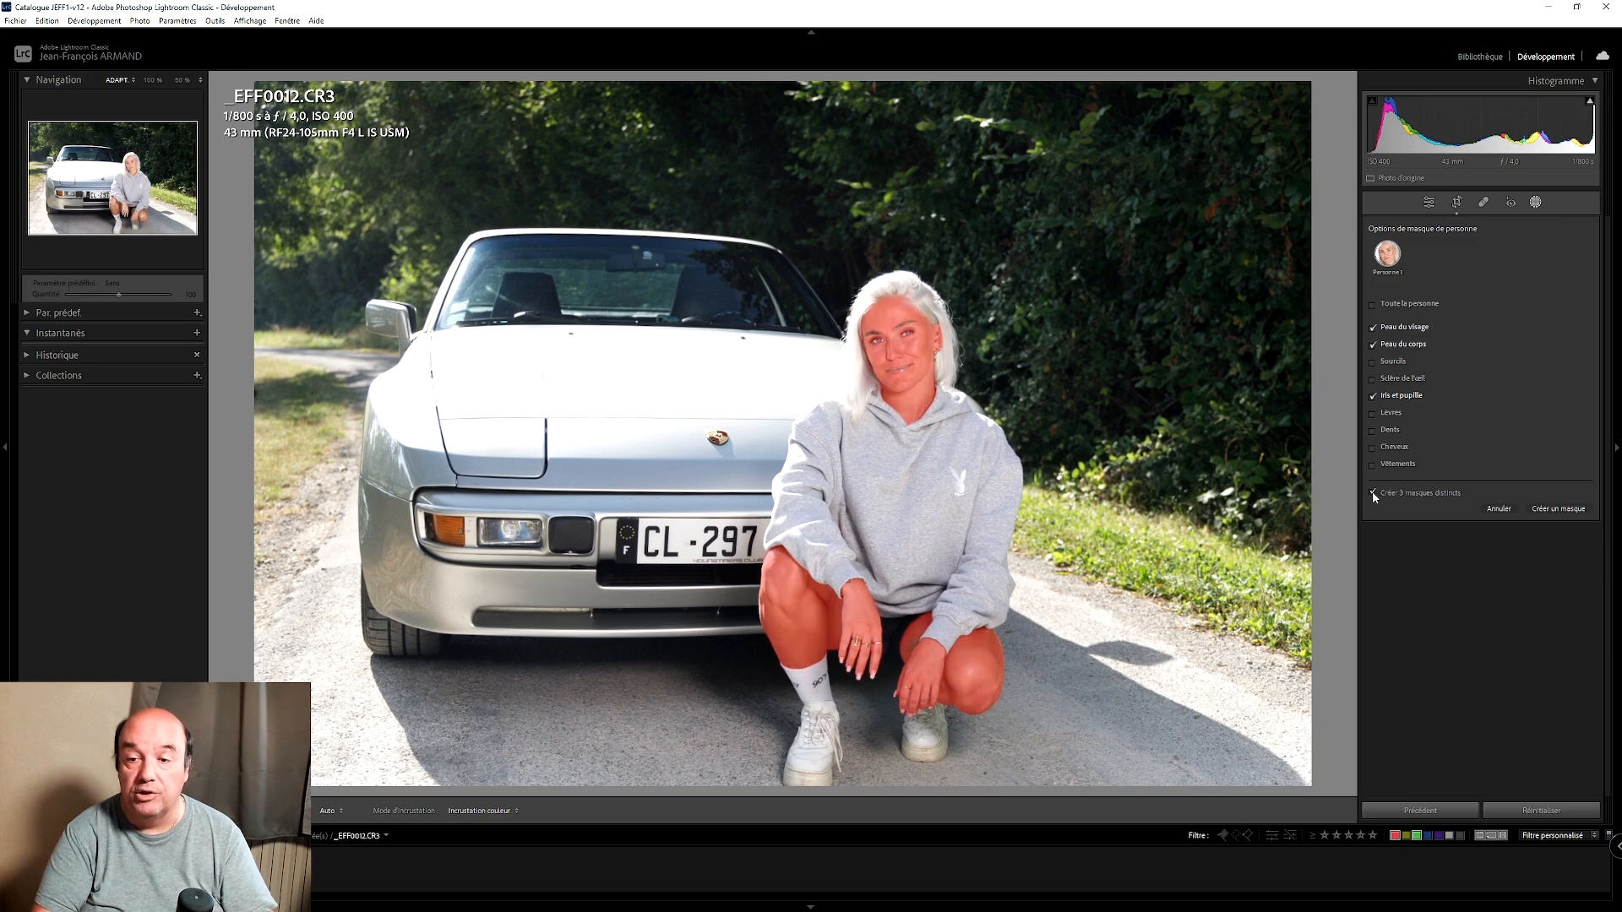
click(1571, 509)
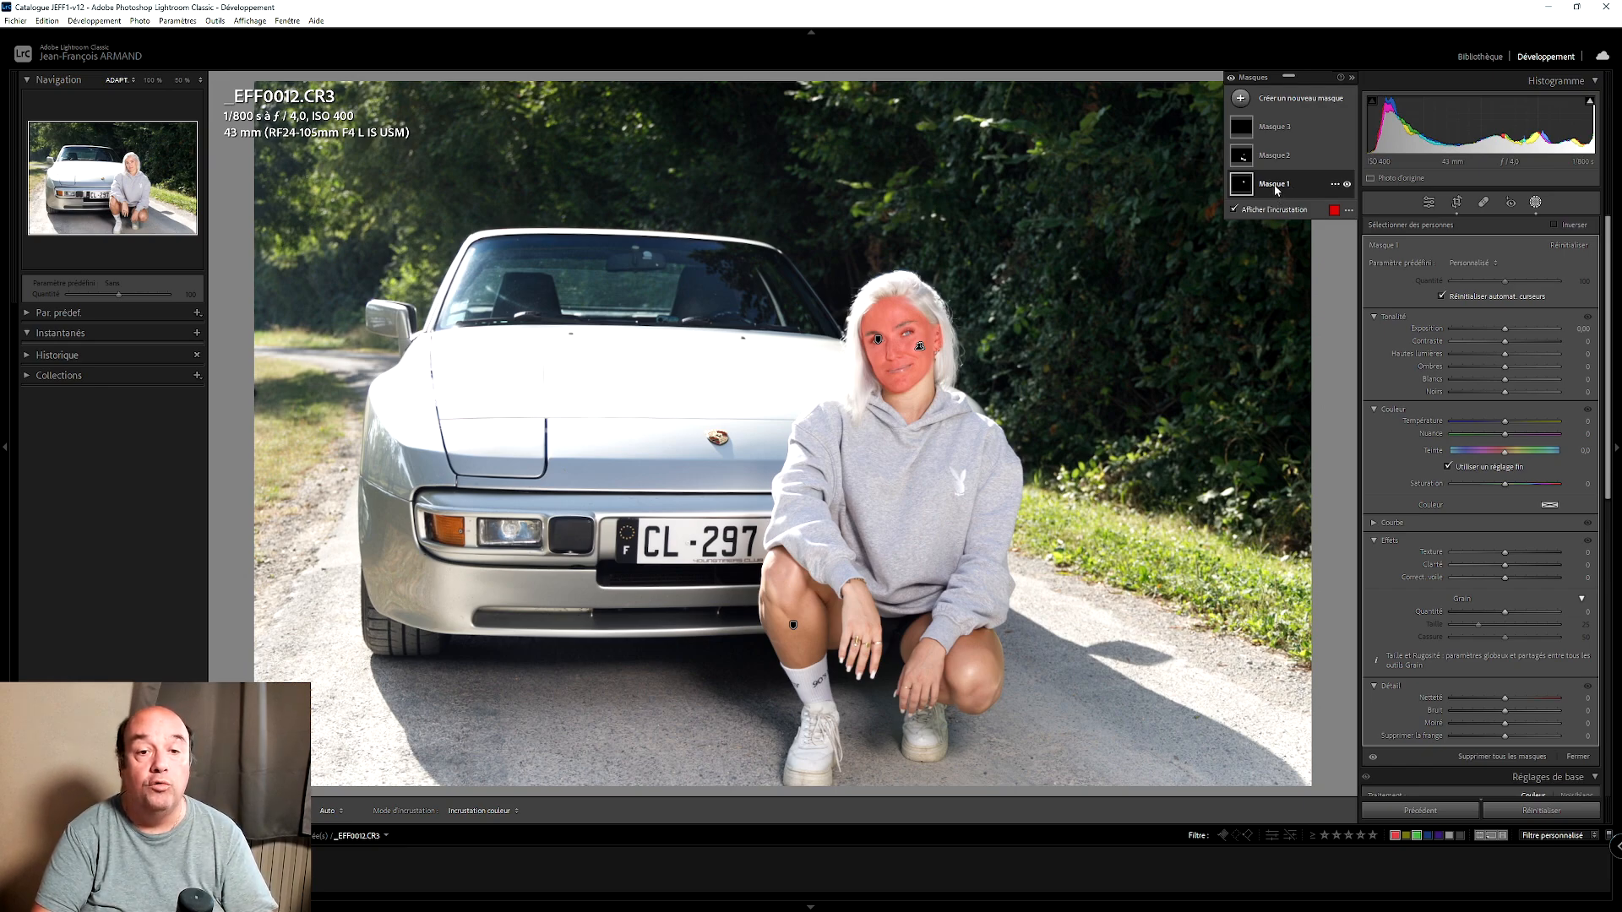
Check the coverage of the body-skin and iris-and-pupil masks, leaving no mask selected.
click(1273, 159)
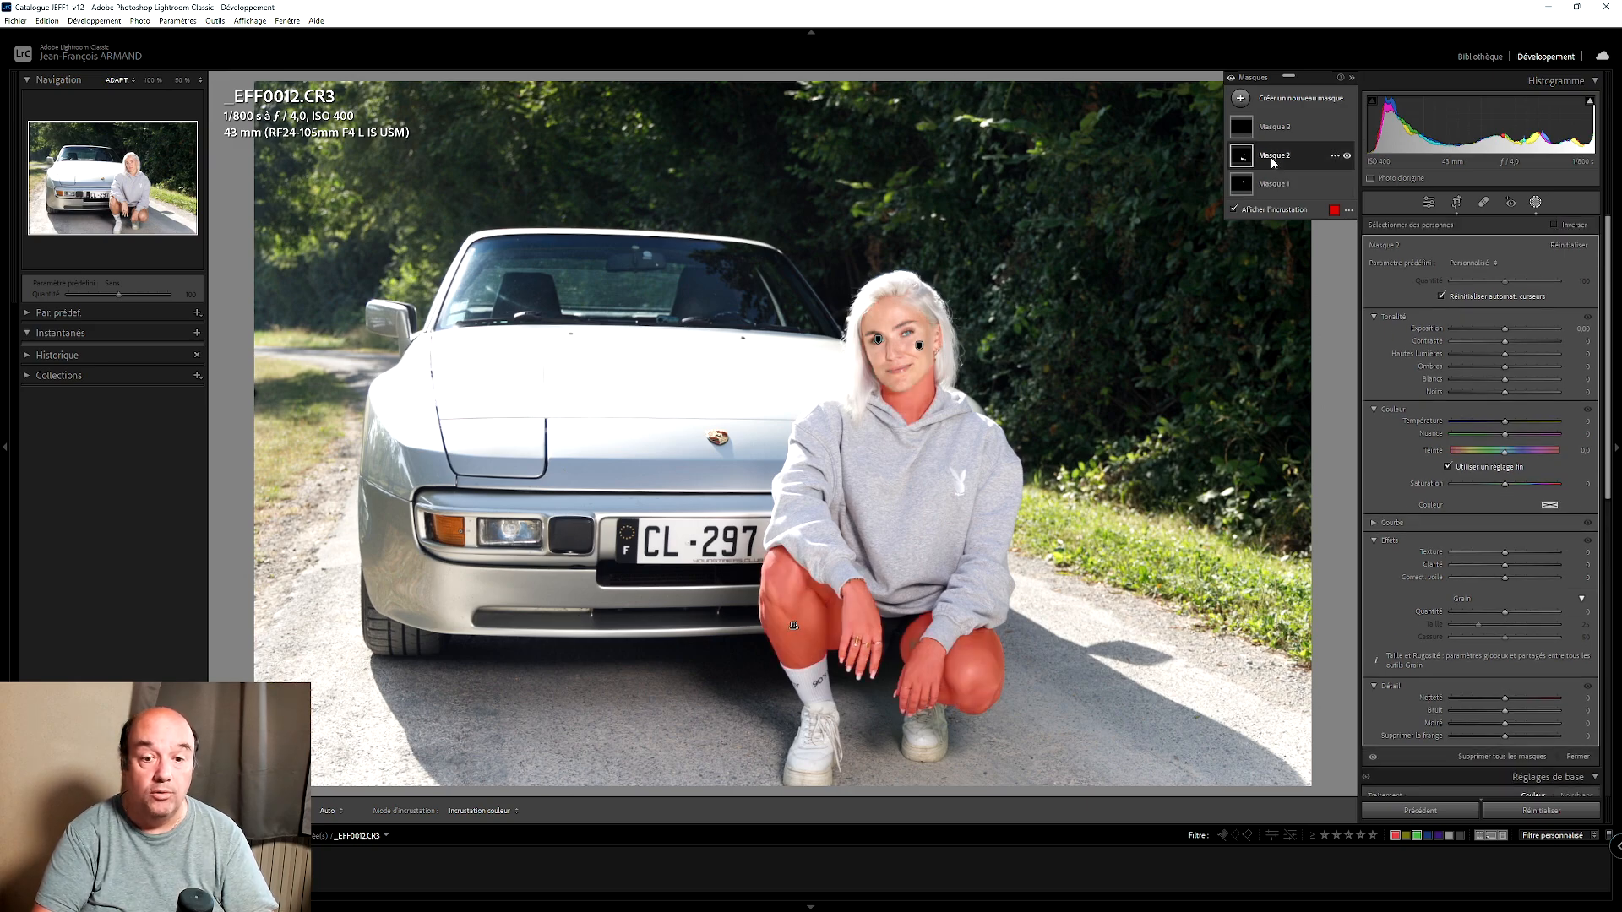
click(1275, 128)
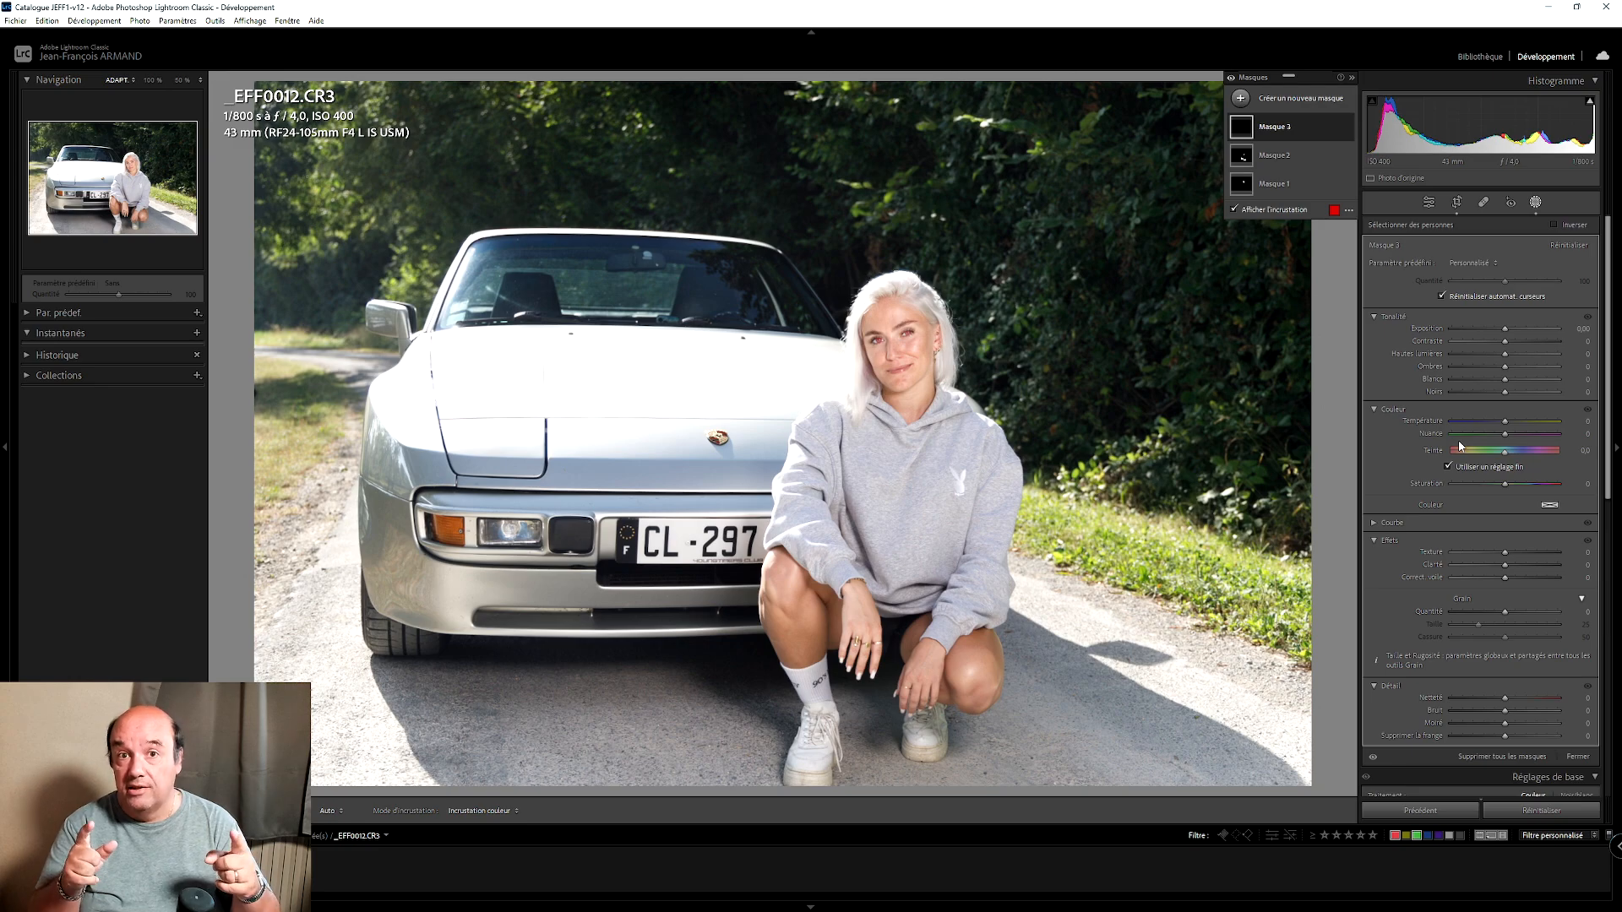
click(1288, 418)
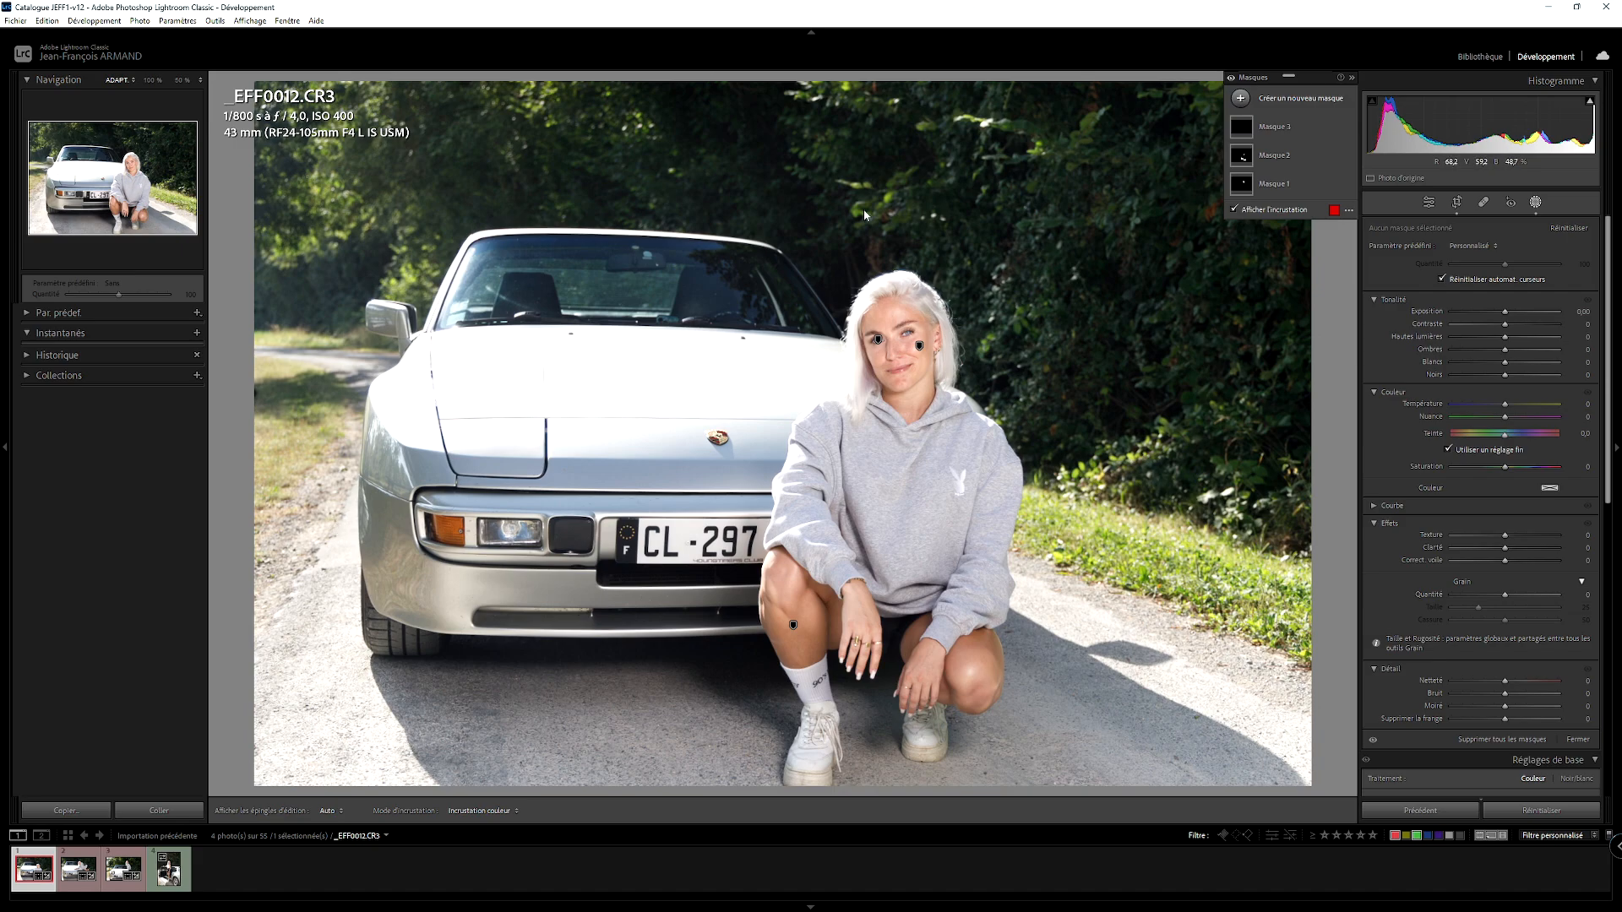
Copy the develop settings of _EFF0012.CR3 with Masquage and its three masks included.
click(73, 813)
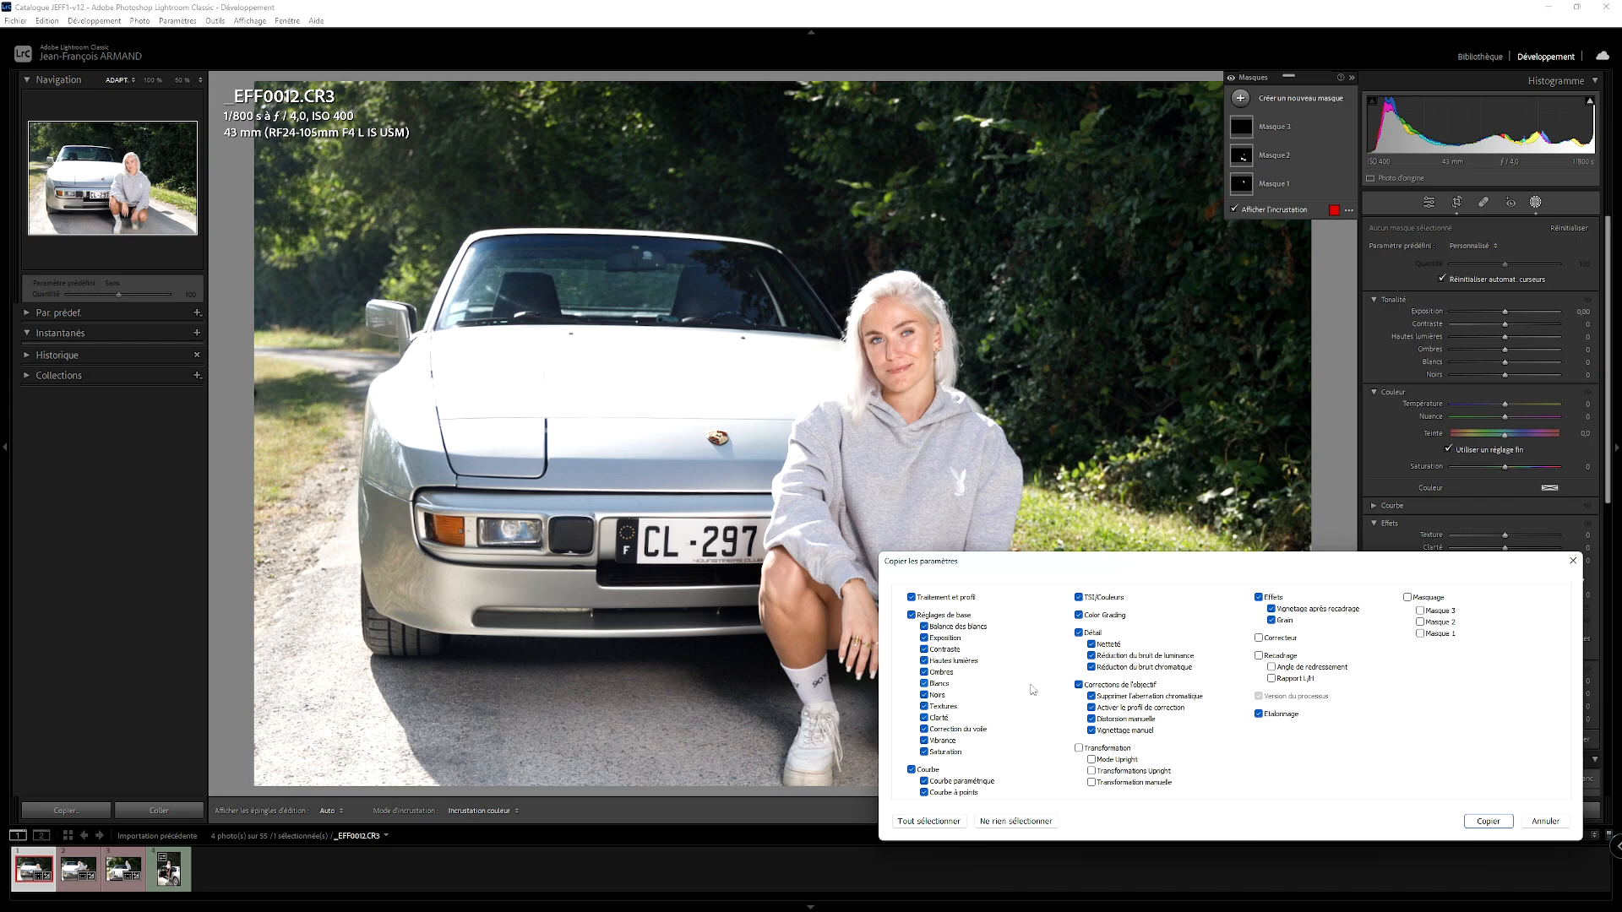
click(1406, 597)
click(1477, 820)
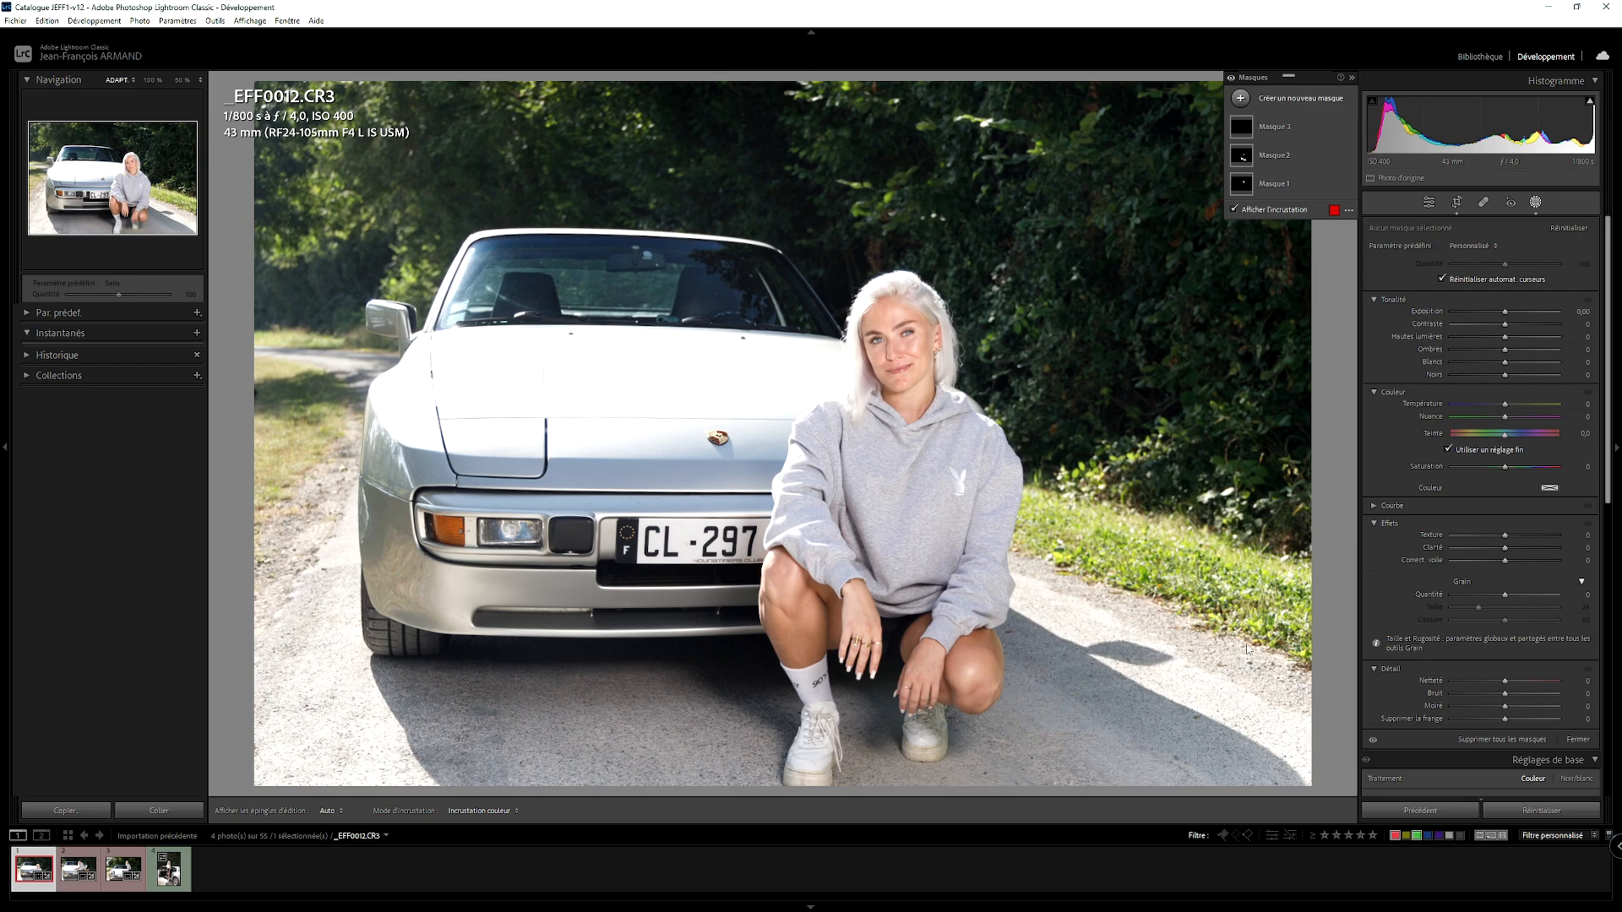
Paste the copied settings onto _EFF0014.CR3 and check each of its three recomputed masks.
click(78, 869)
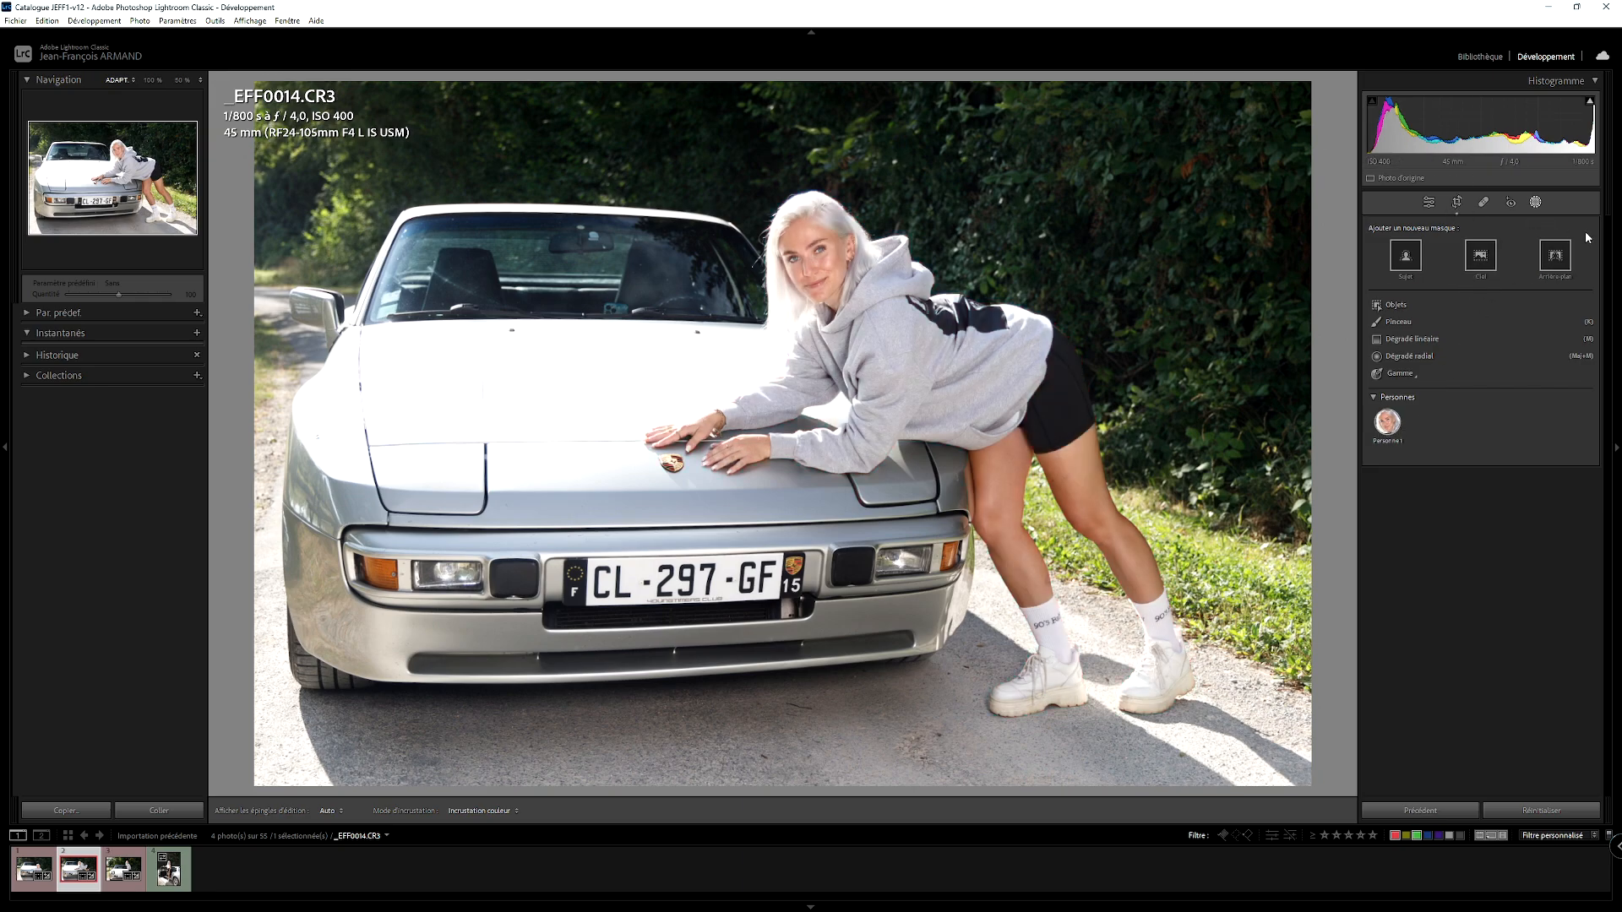
click(159, 810)
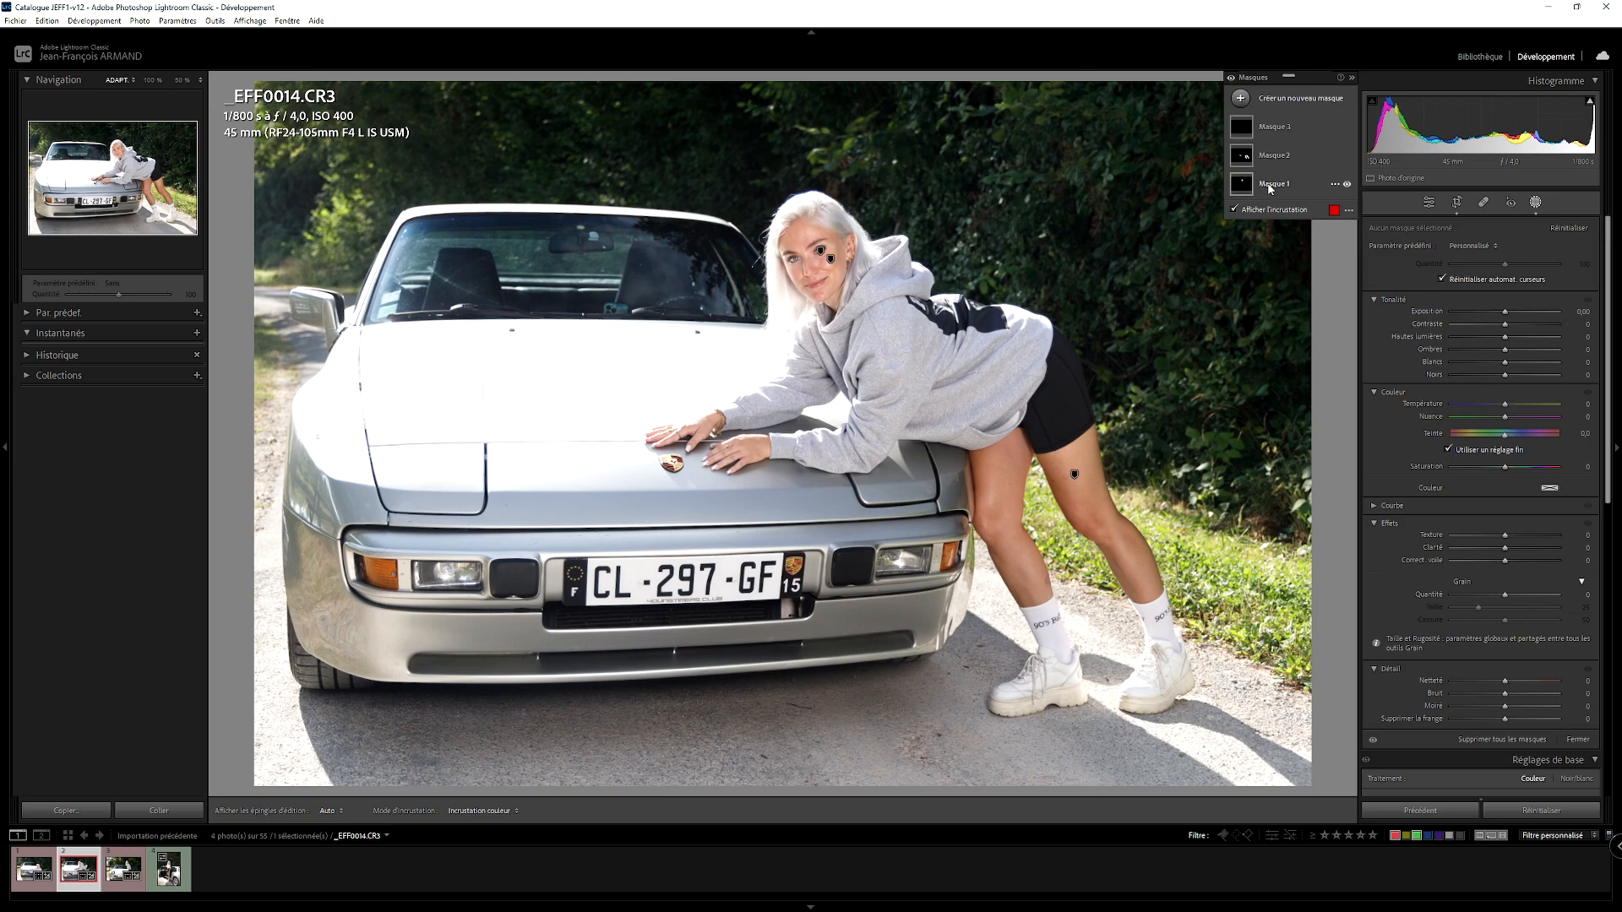
click(1269, 185)
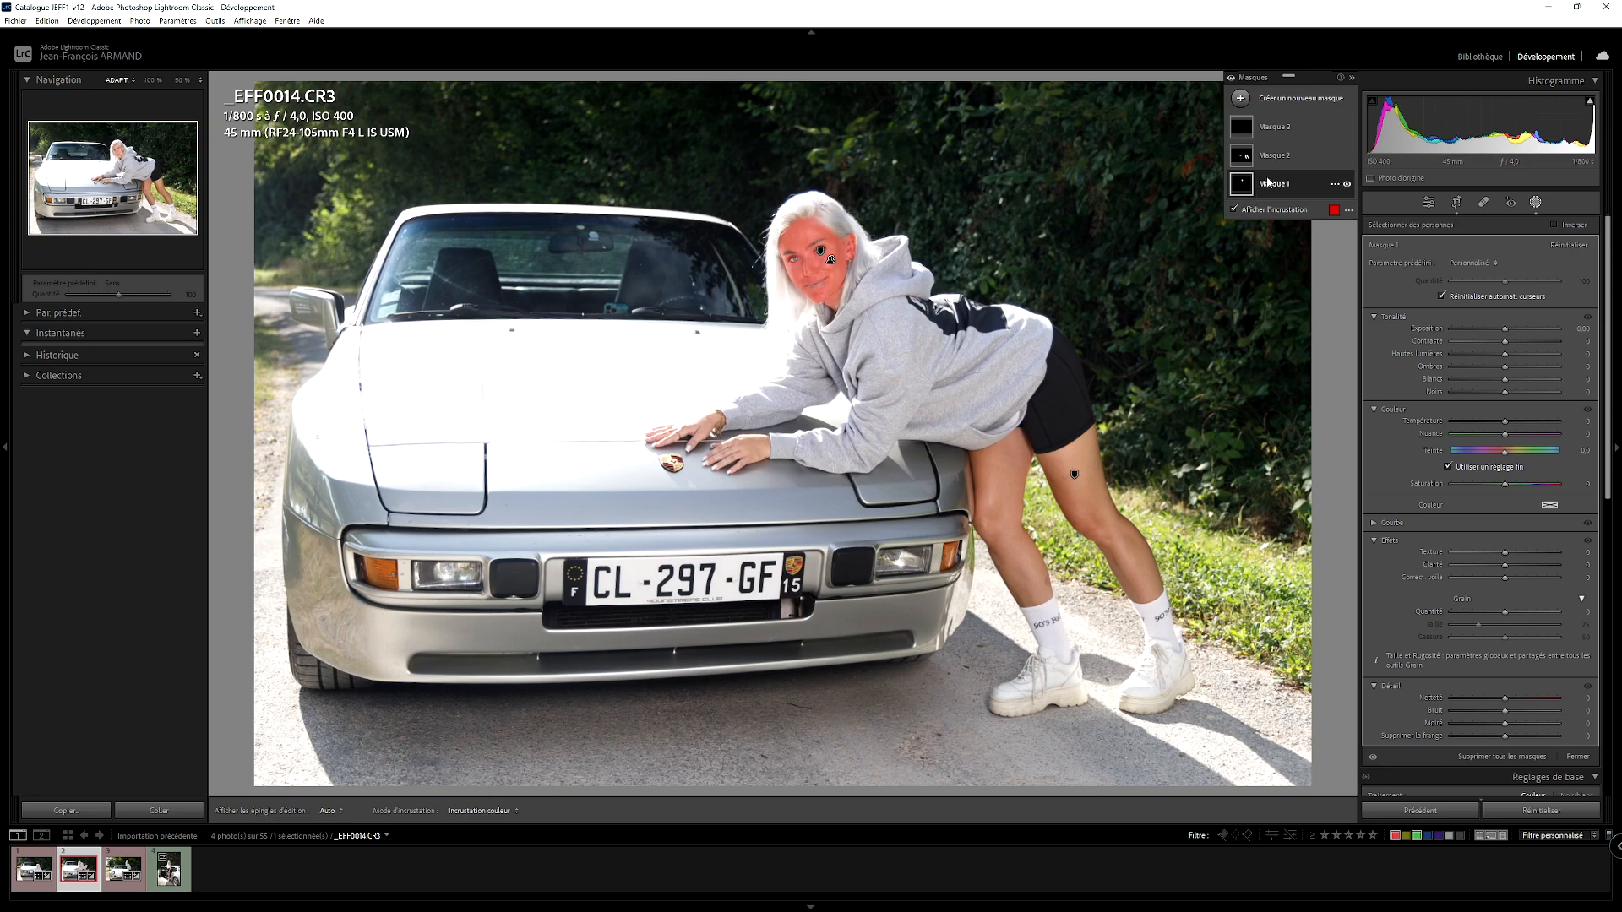
click(1271, 160)
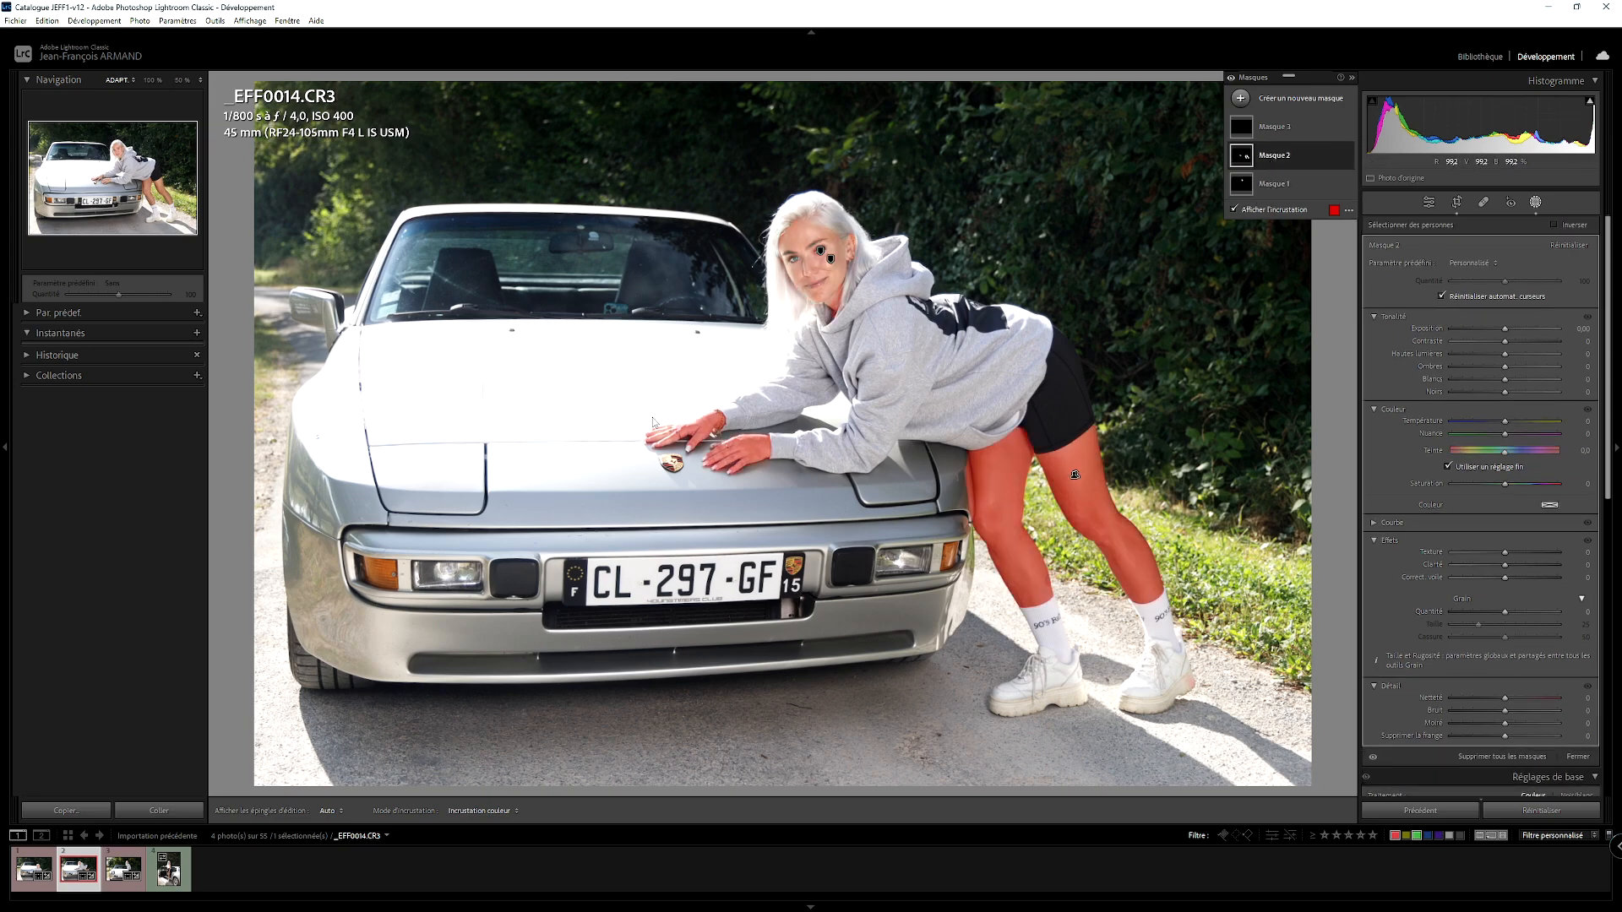
click(1273, 127)
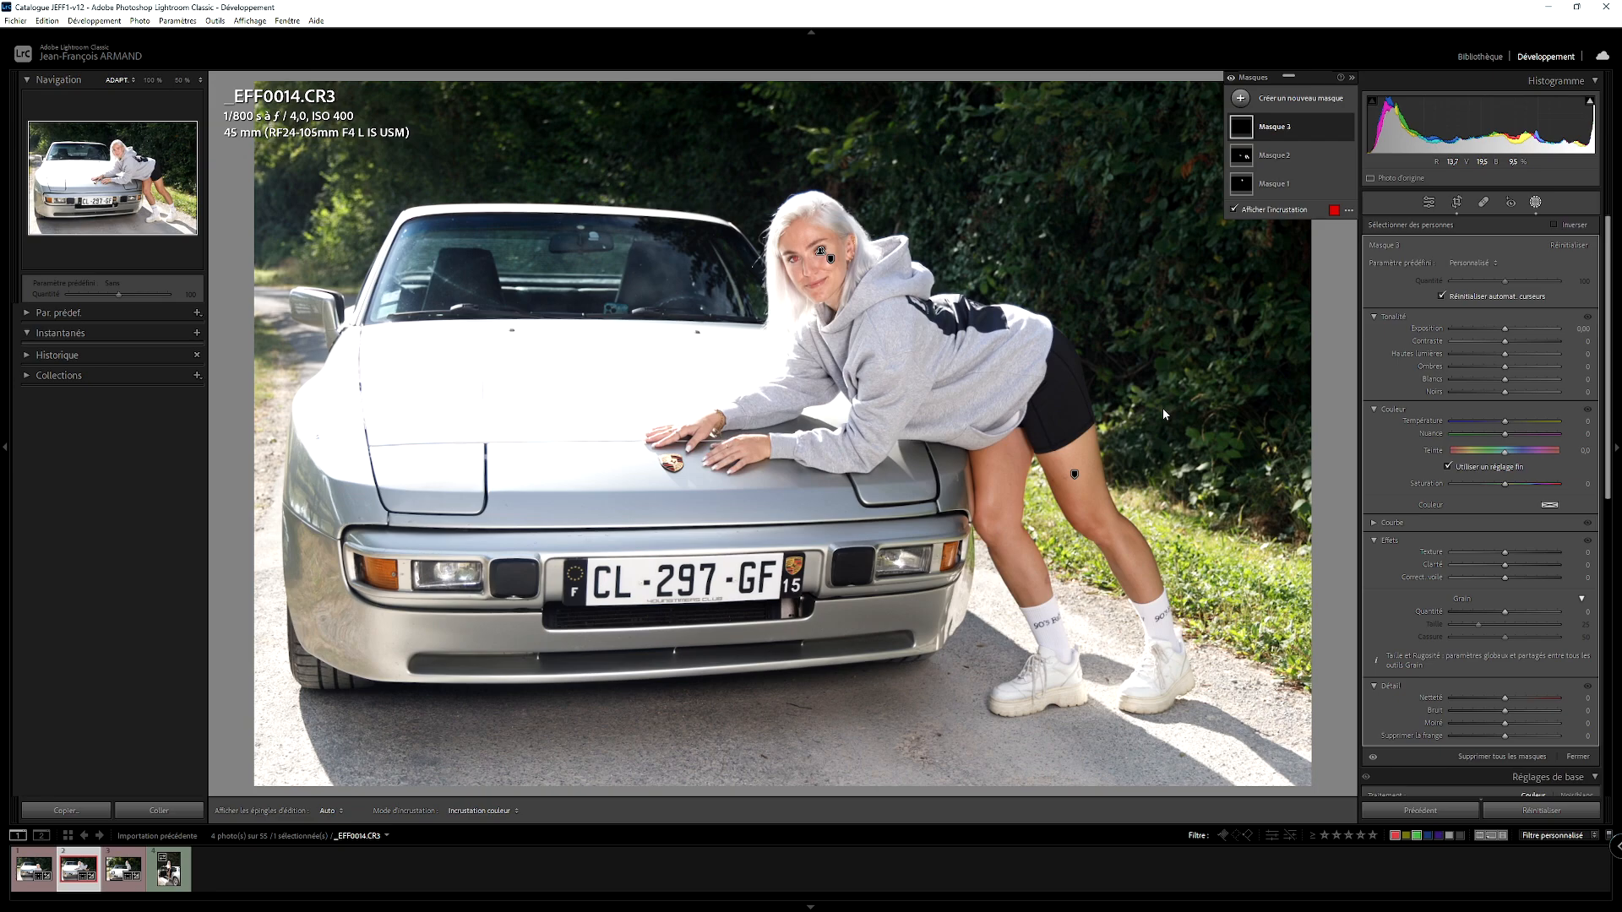
Paste the copied settings onto _EFF0016.CR3 and check its face-skin, body-skin and iris-and-pupil masks.
click(133, 857)
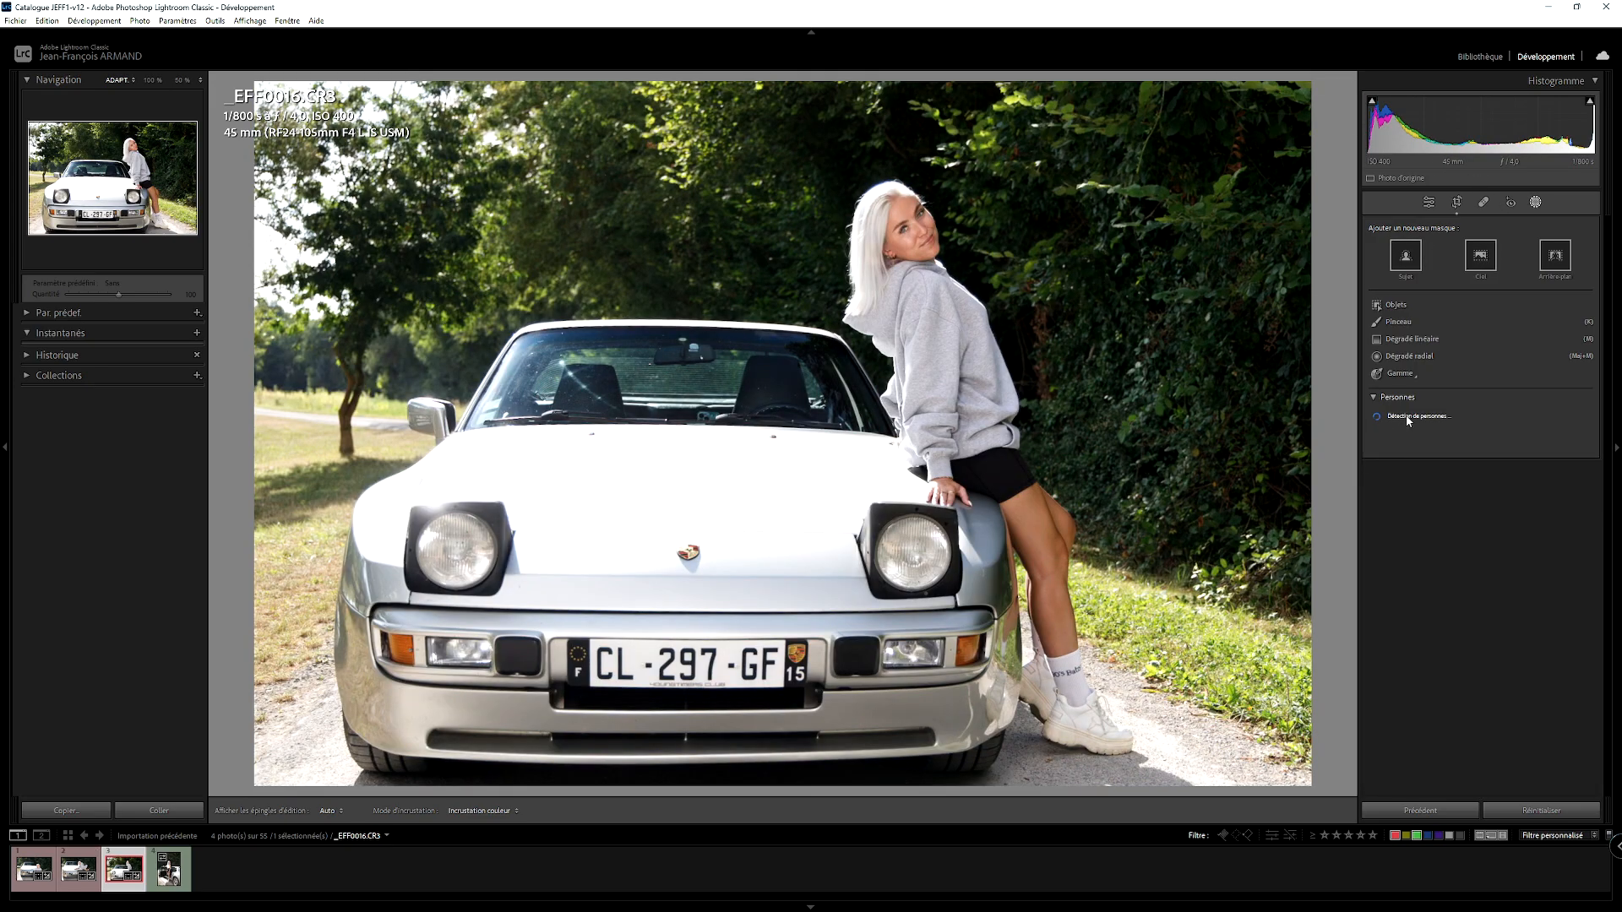
click(154, 810)
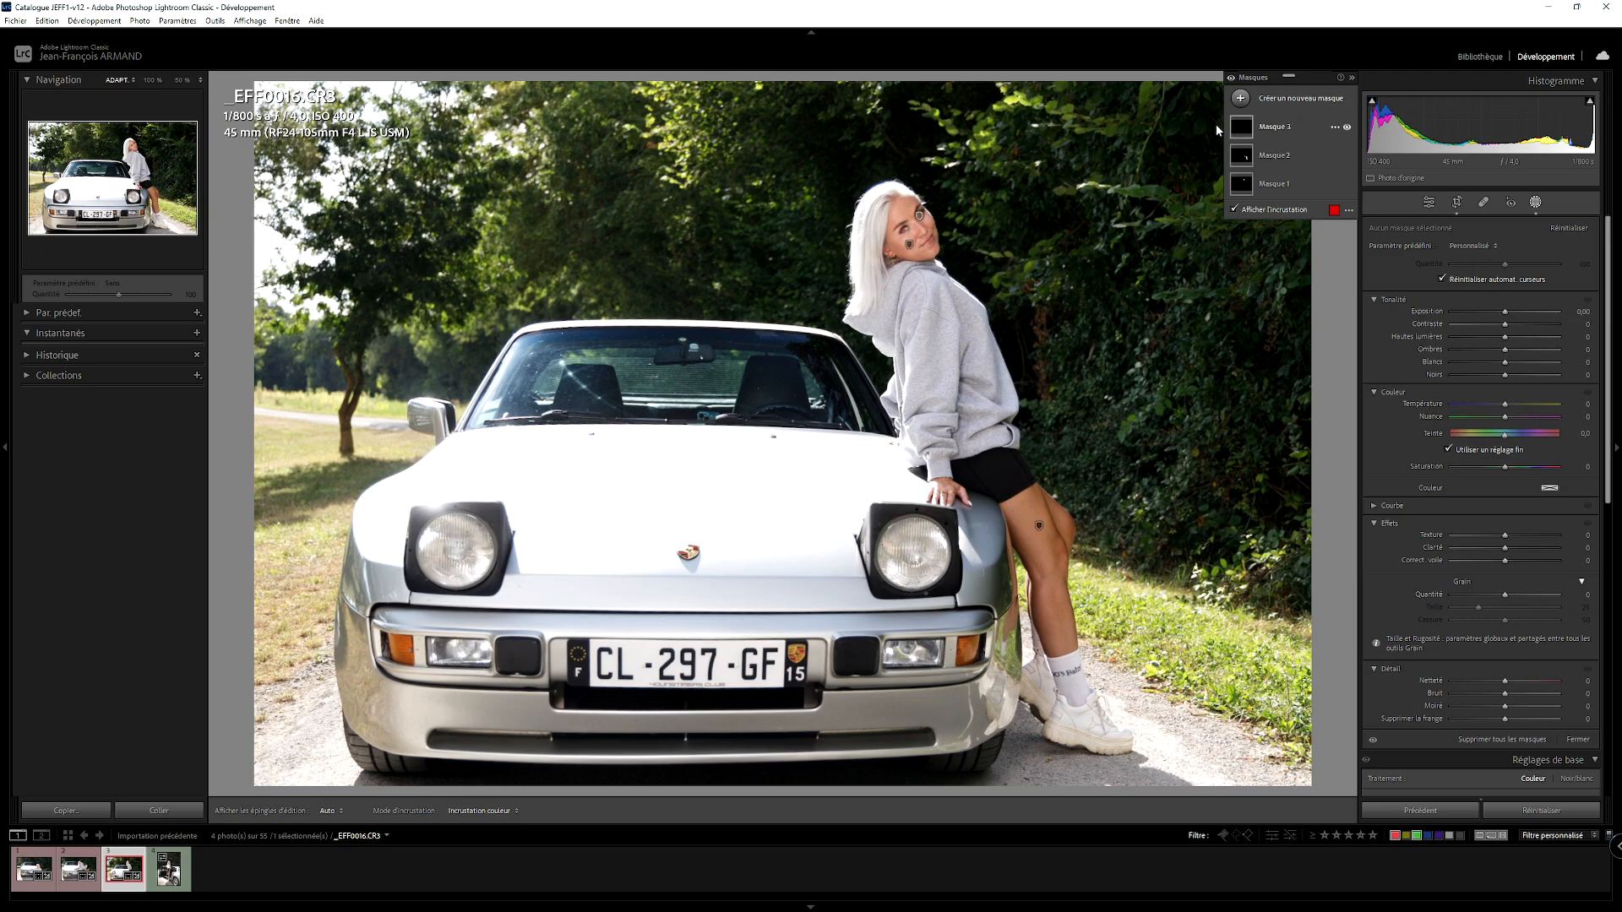
click(1267, 184)
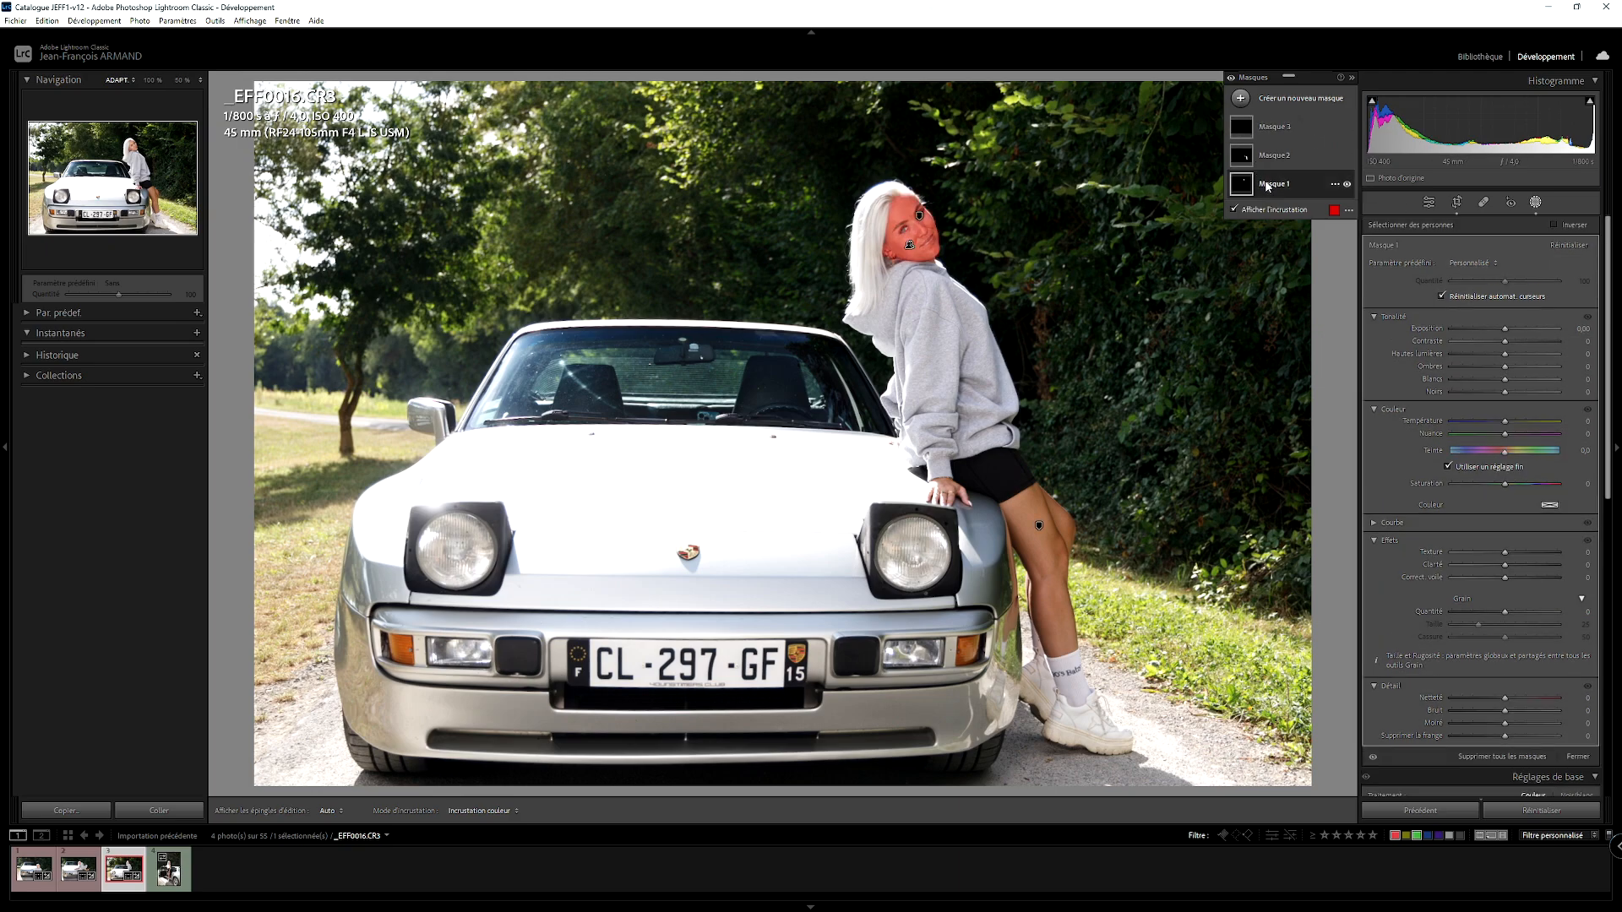
click(1269, 156)
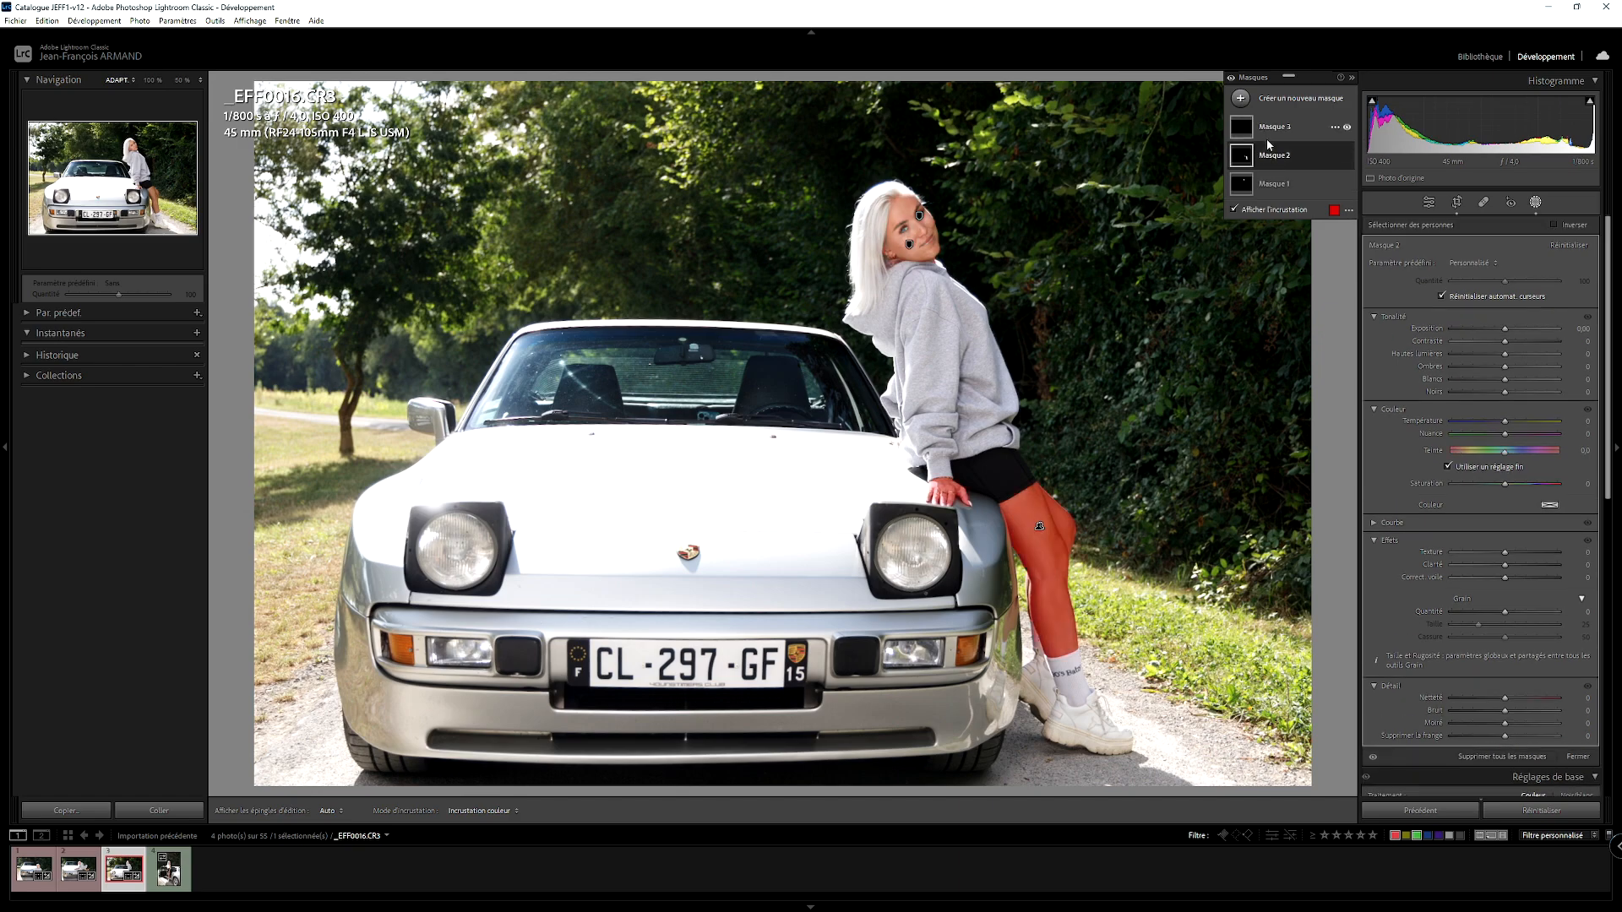
click(1267, 131)
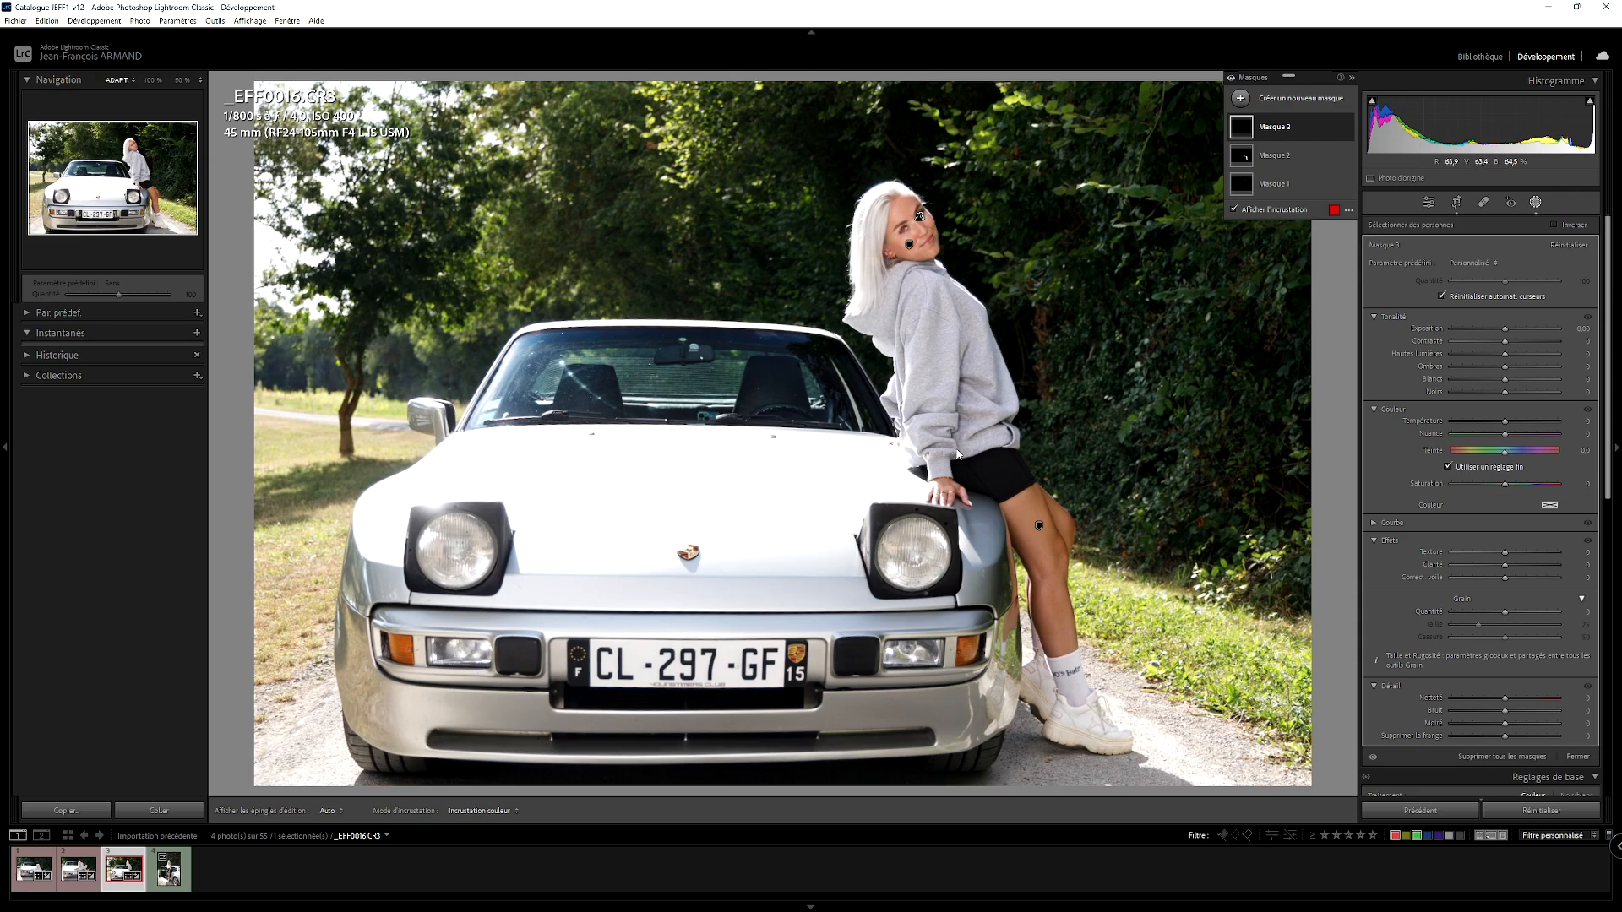
Open _EFF0030.CR3 and examine the reflection in the car's door mirror at 100% magnification.
click(161, 878)
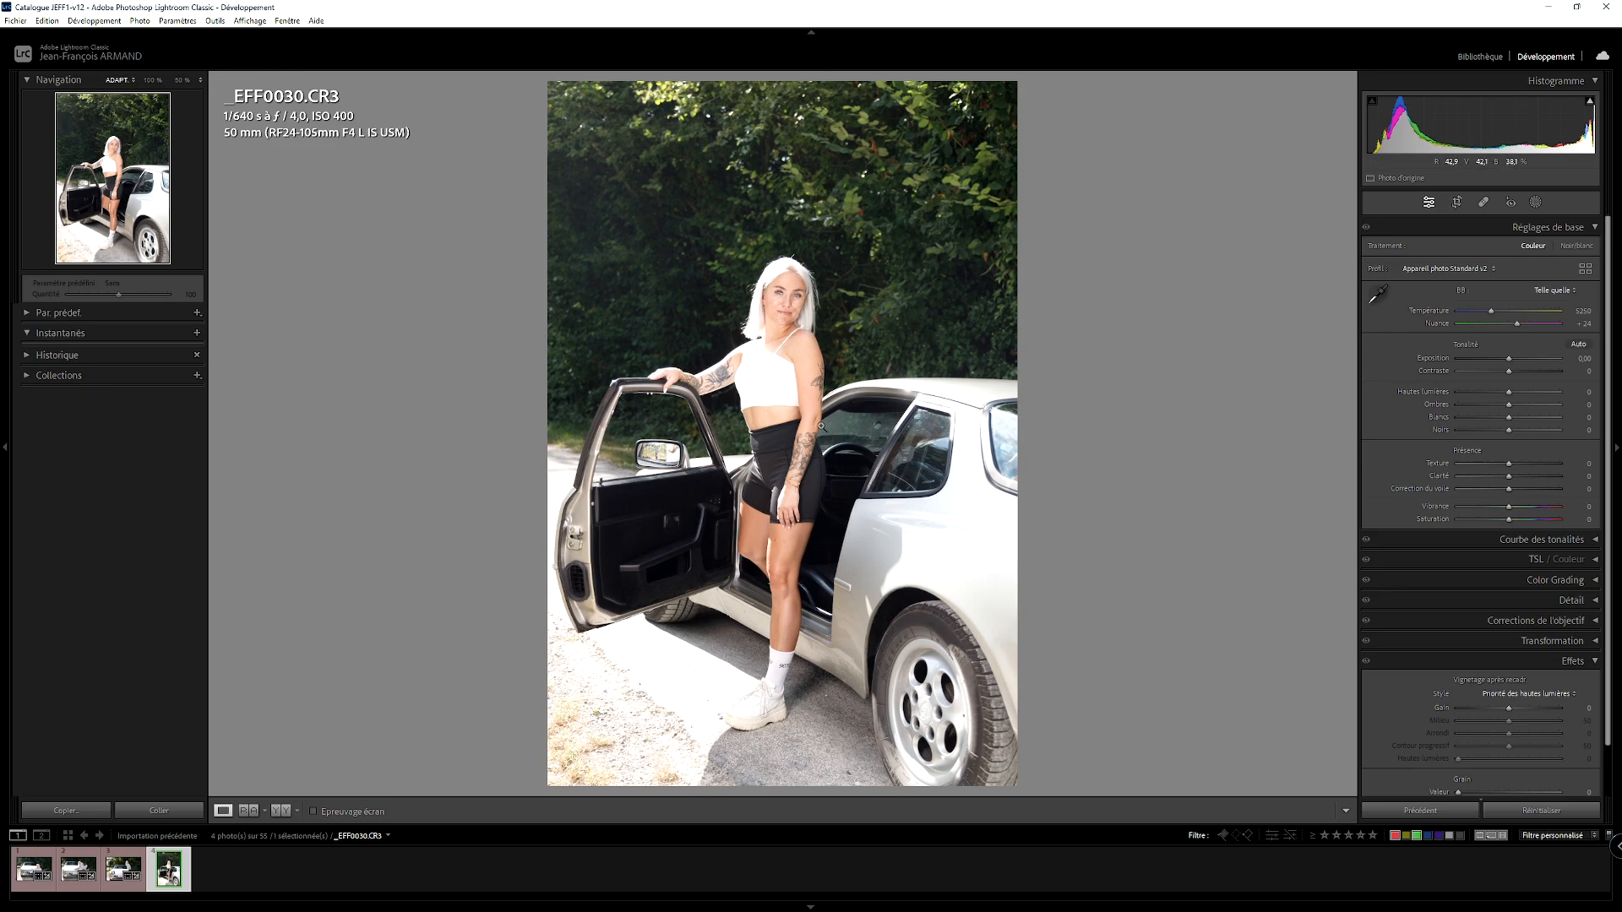
click(650, 474)
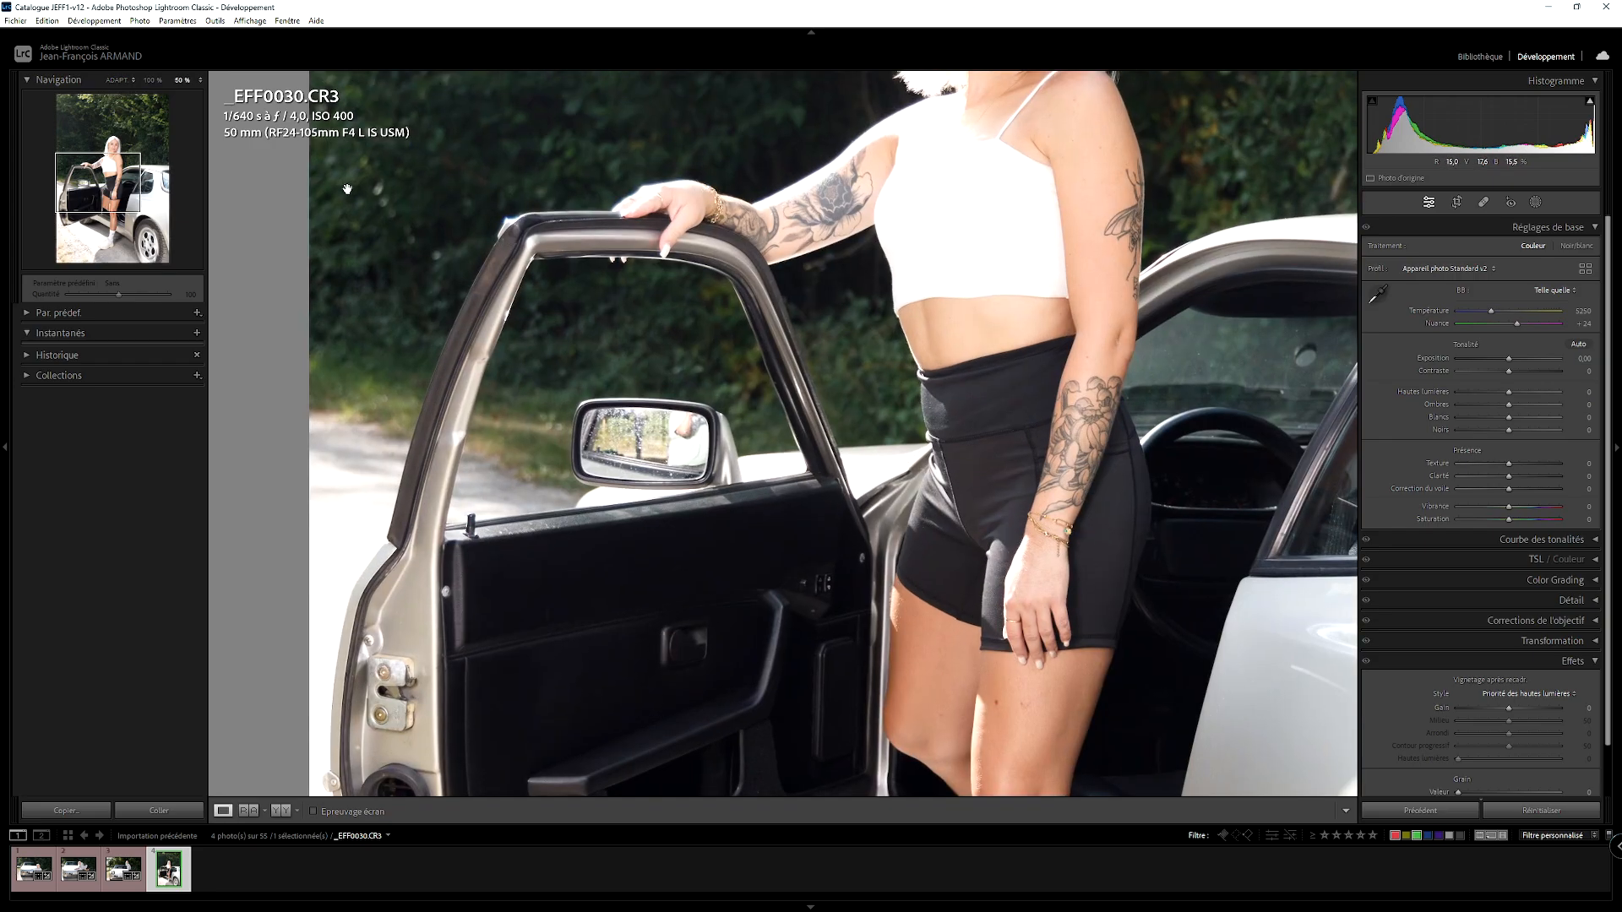
click(153, 79)
drag(658, 485, 884, 370)
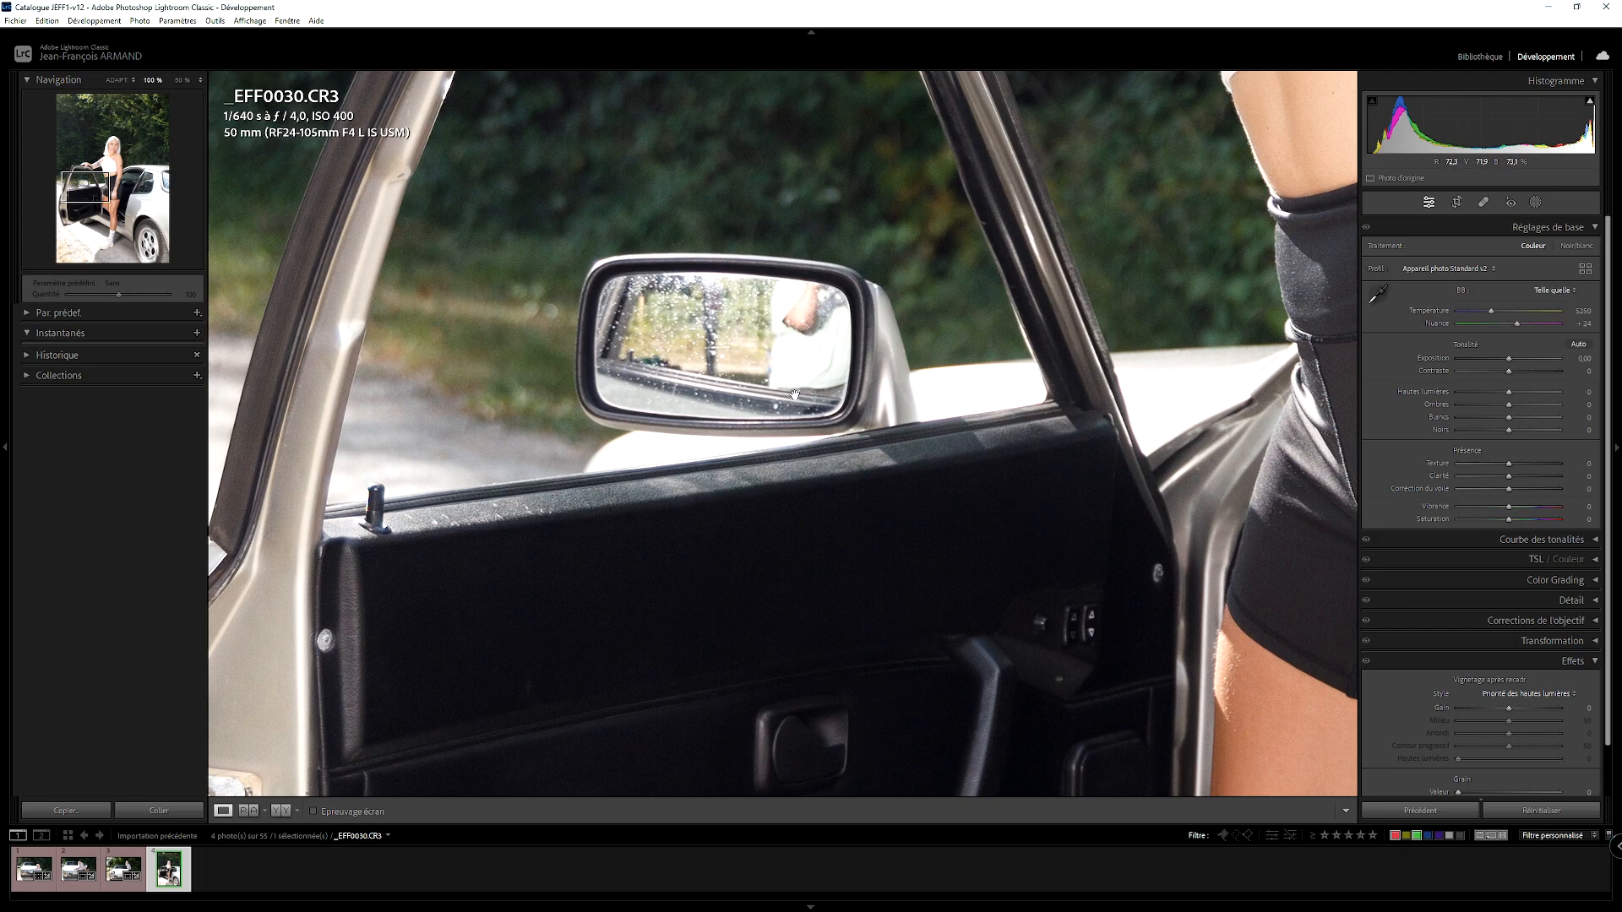
click(851, 361)
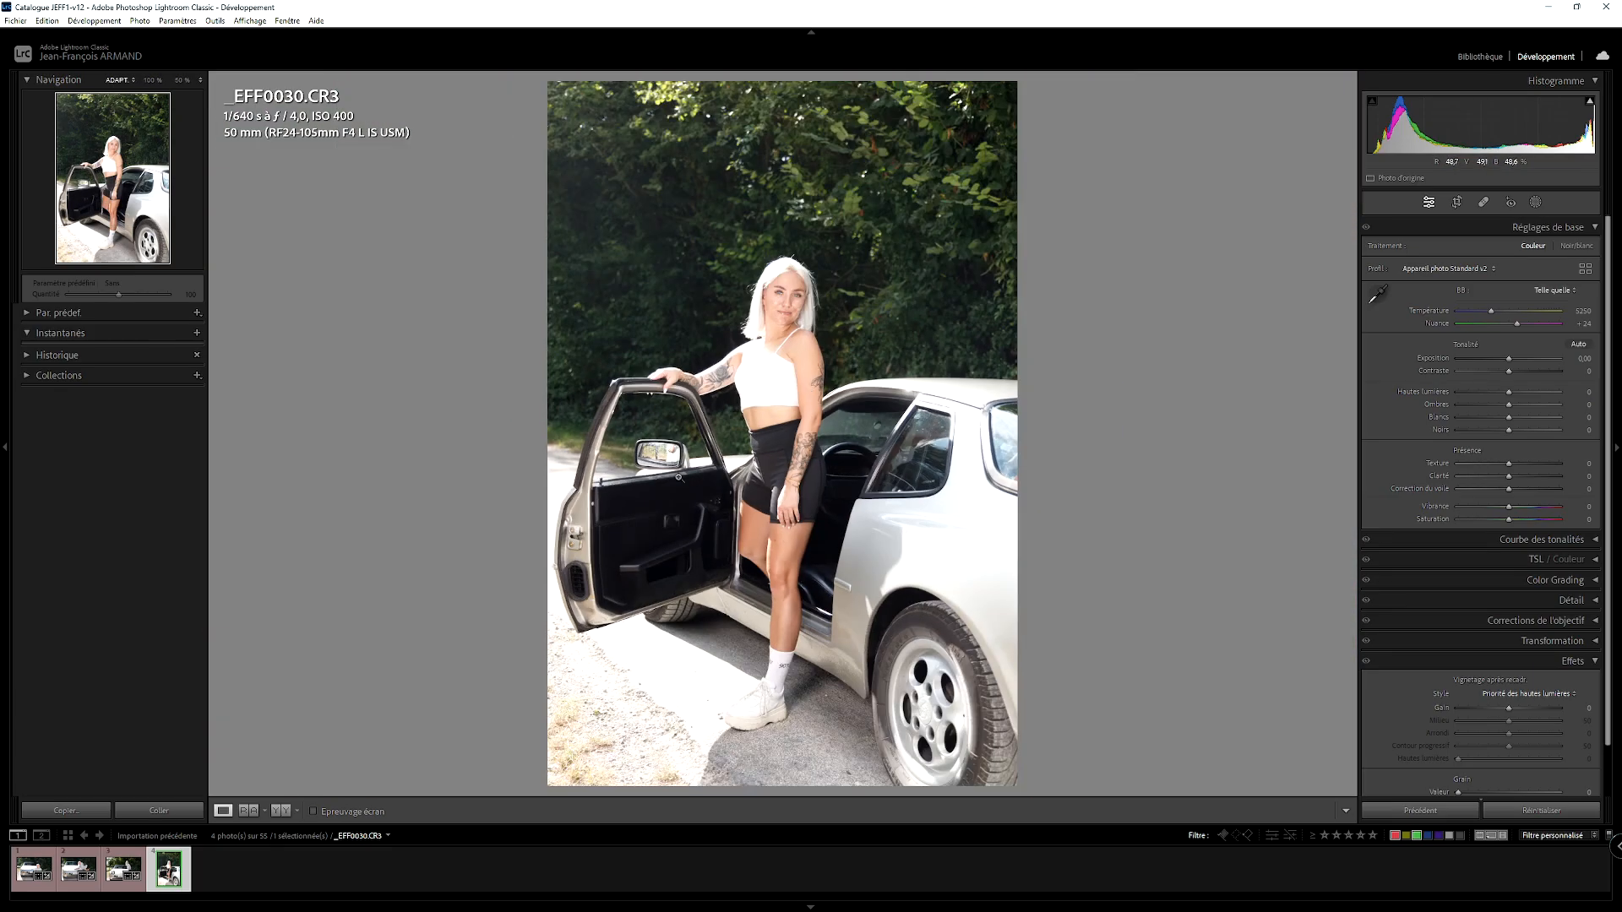
click(669, 448)
drag(669, 453, 726, 397)
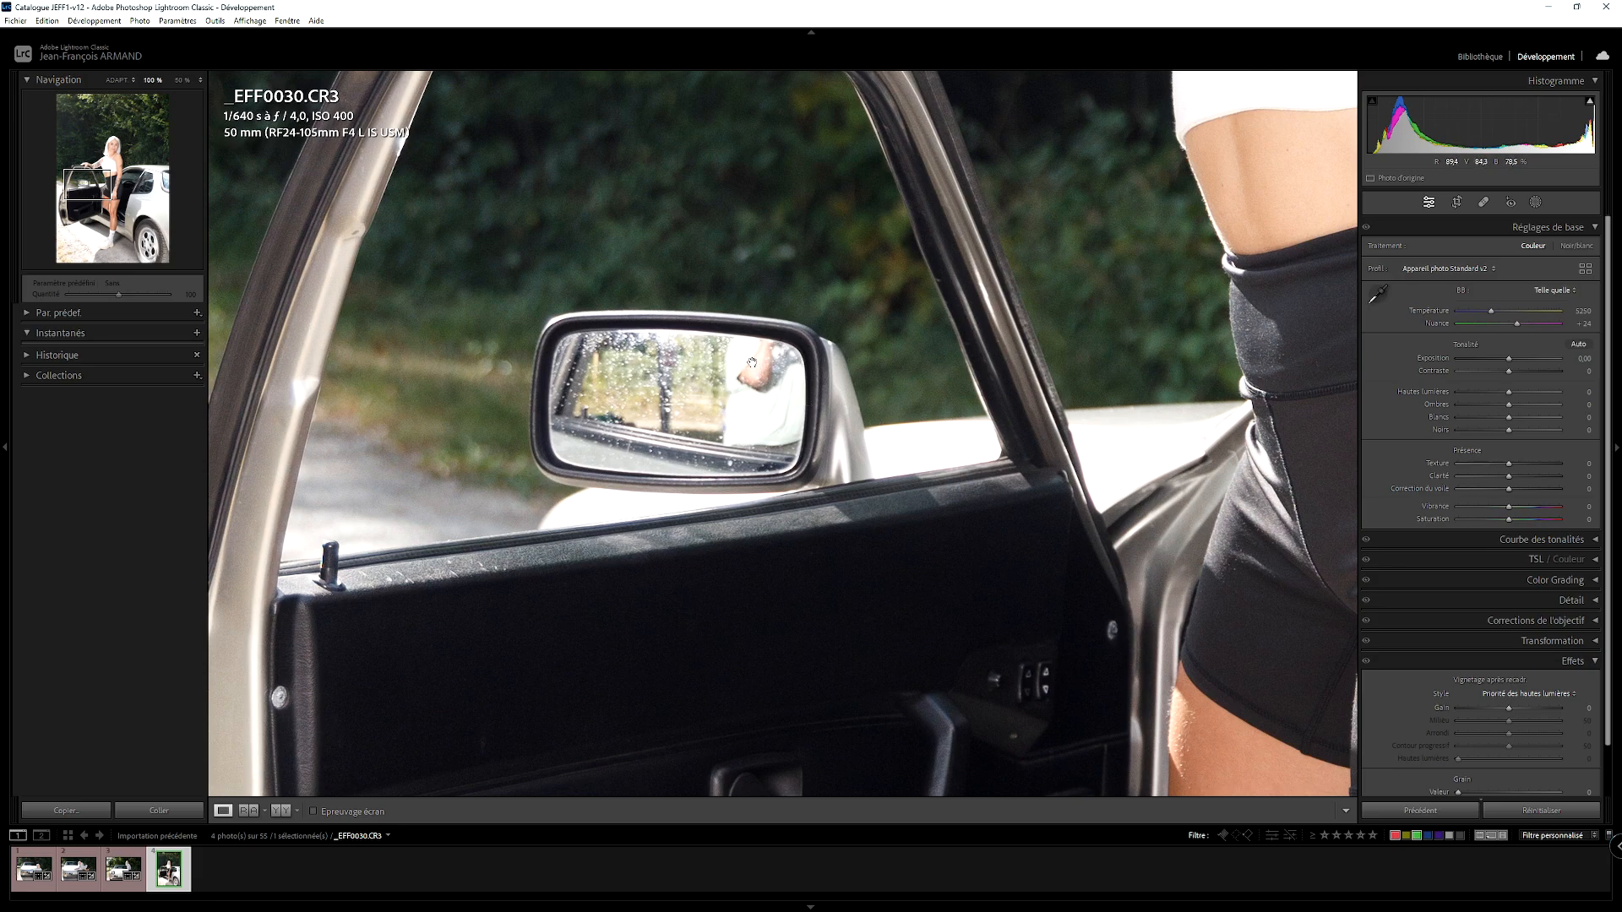
click(546, 277)
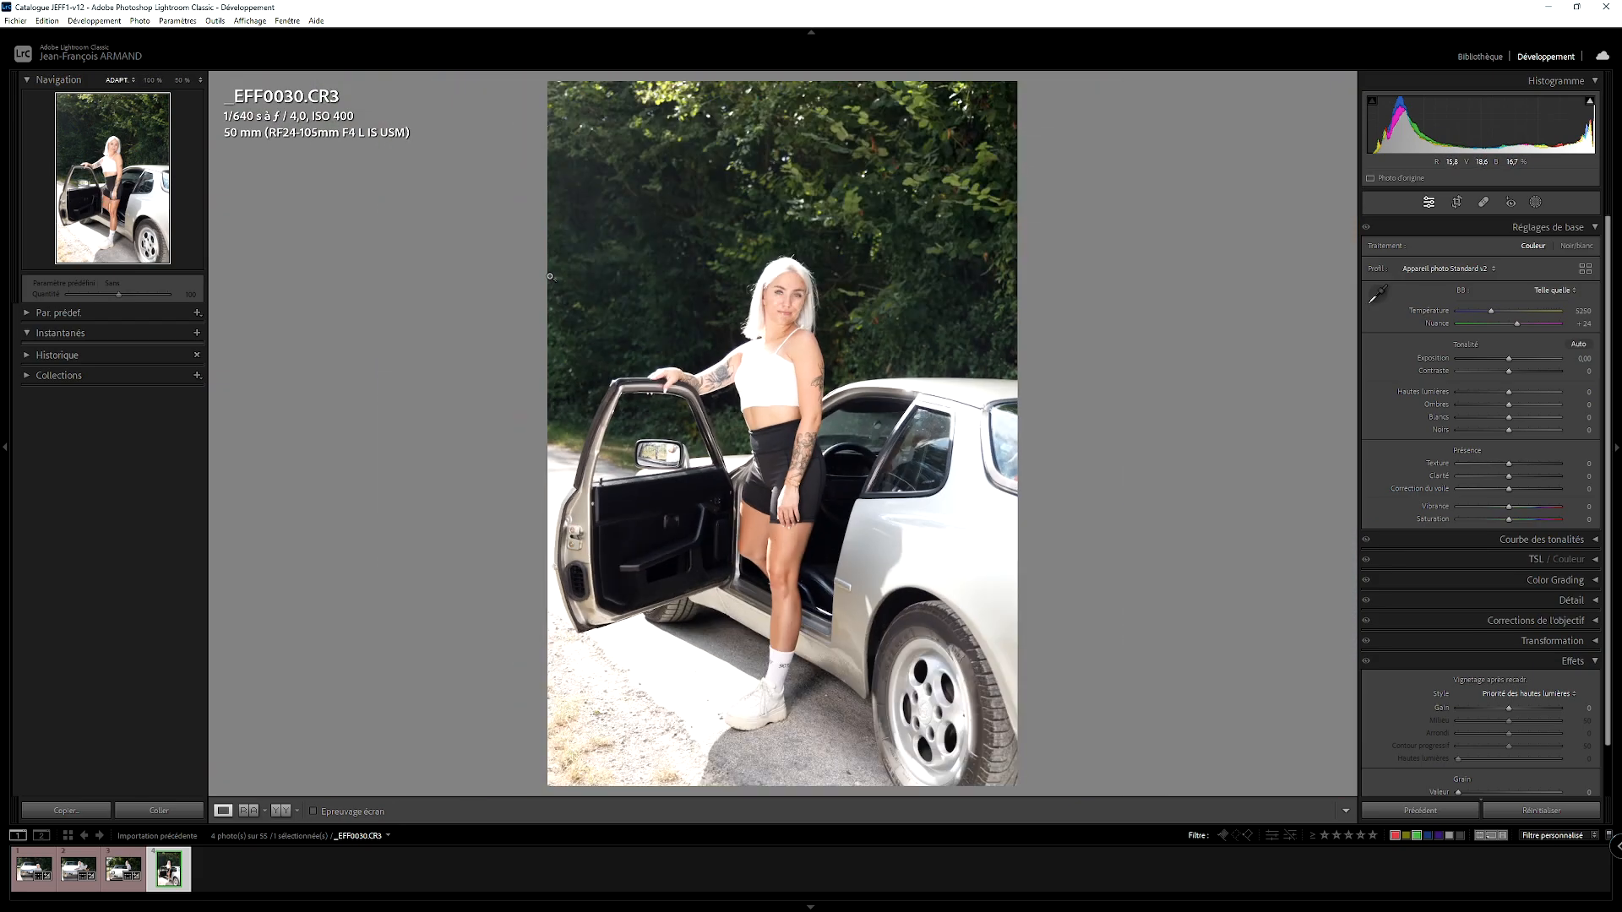
Open _EFF0030.CR3 for editing in Photoshop, discarding the embedded colour profile.
click(141, 21)
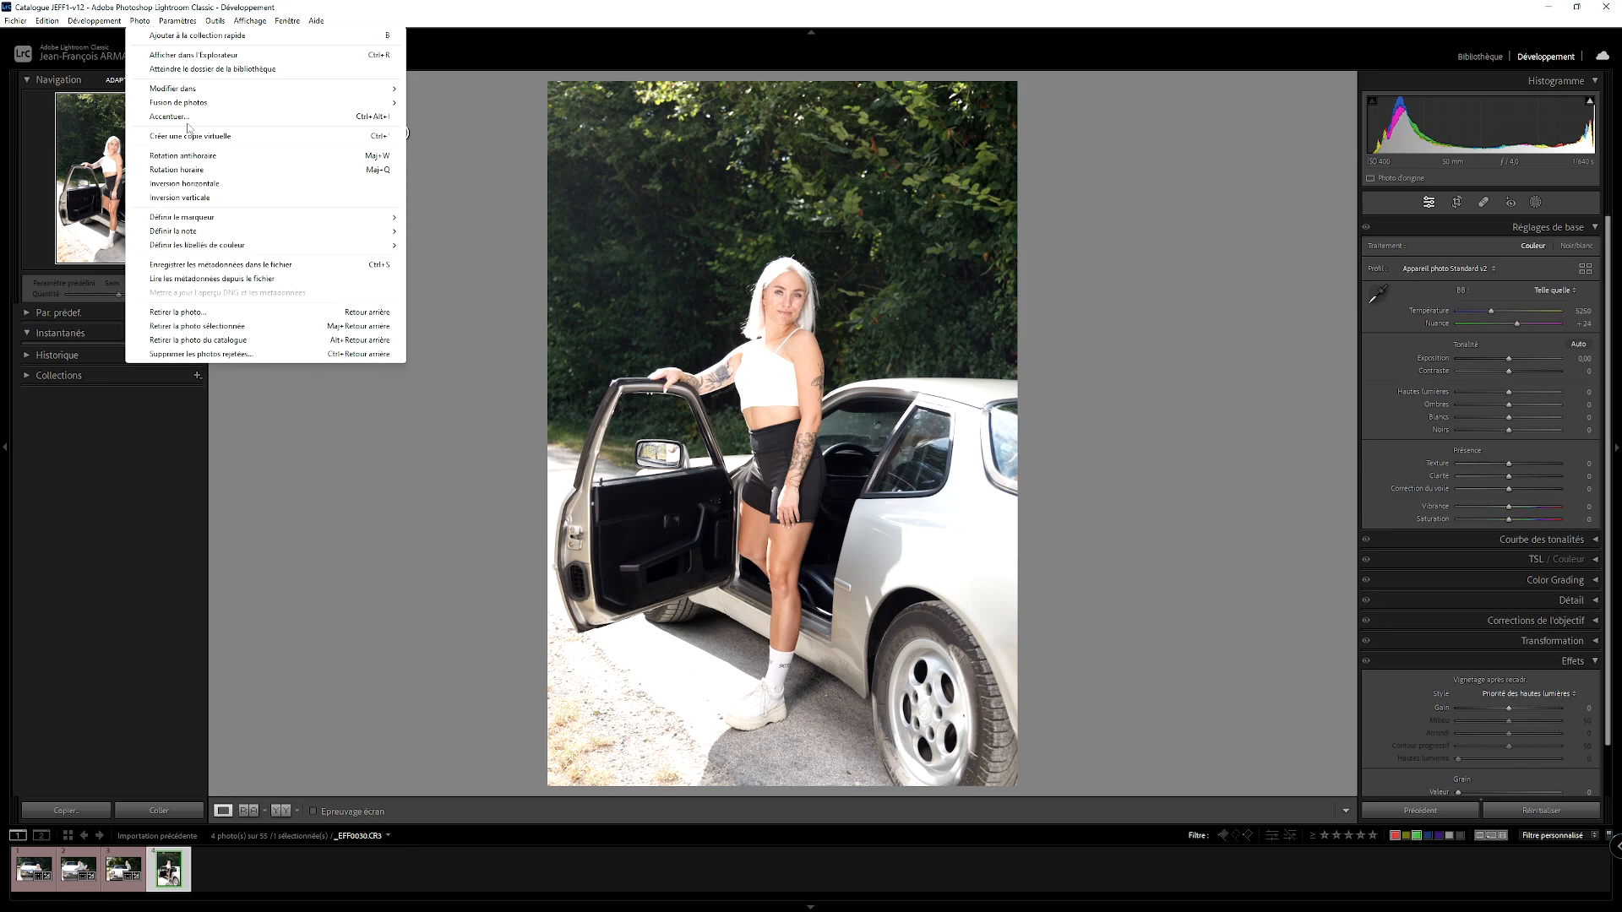
mouse_move(197, 89)
click(598, 91)
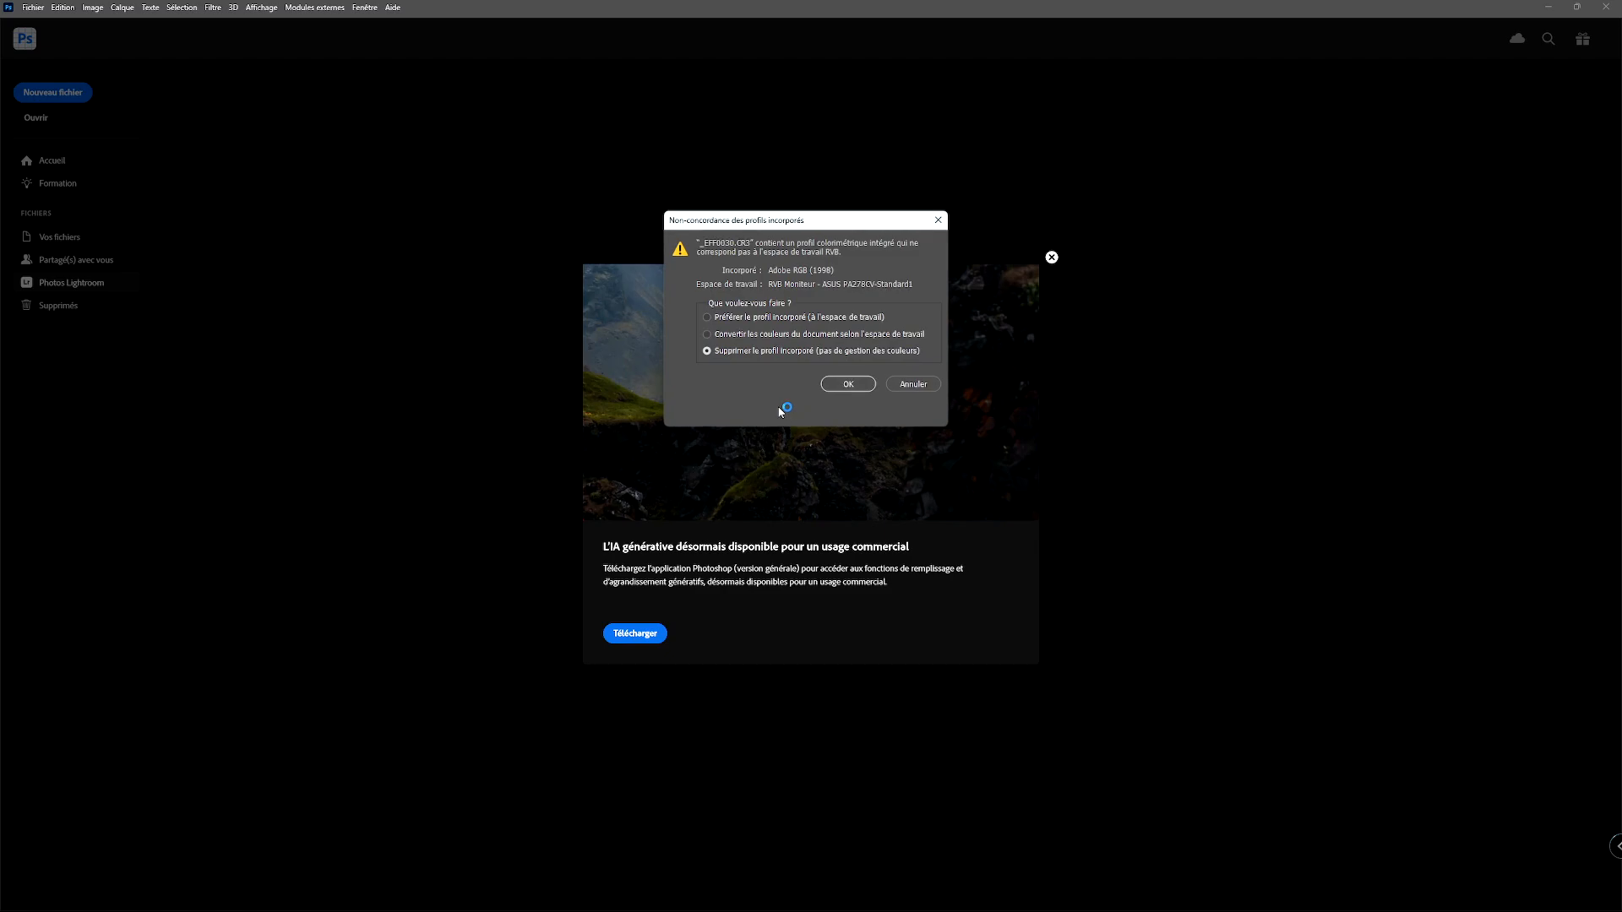
click(847, 385)
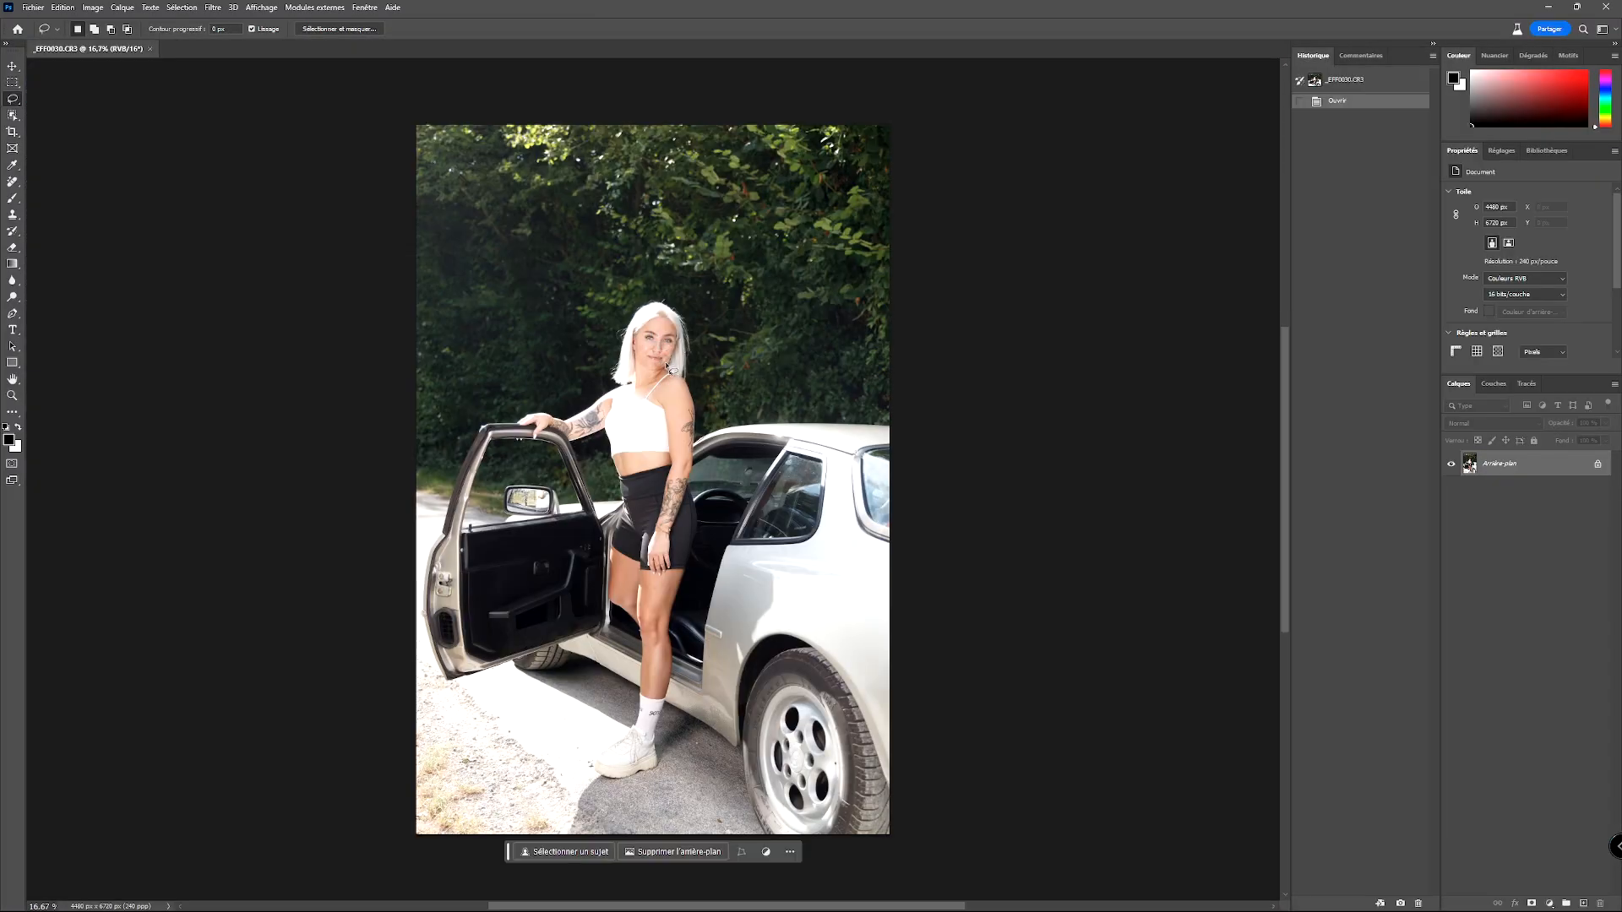
Outline the part of the door mirror's glass that reflects the person in white with a freehand Lasso selection.
key(ctrl+plus)
key(ctrl+plus)
key(ctrl+plus)
key(ctrl+plus)
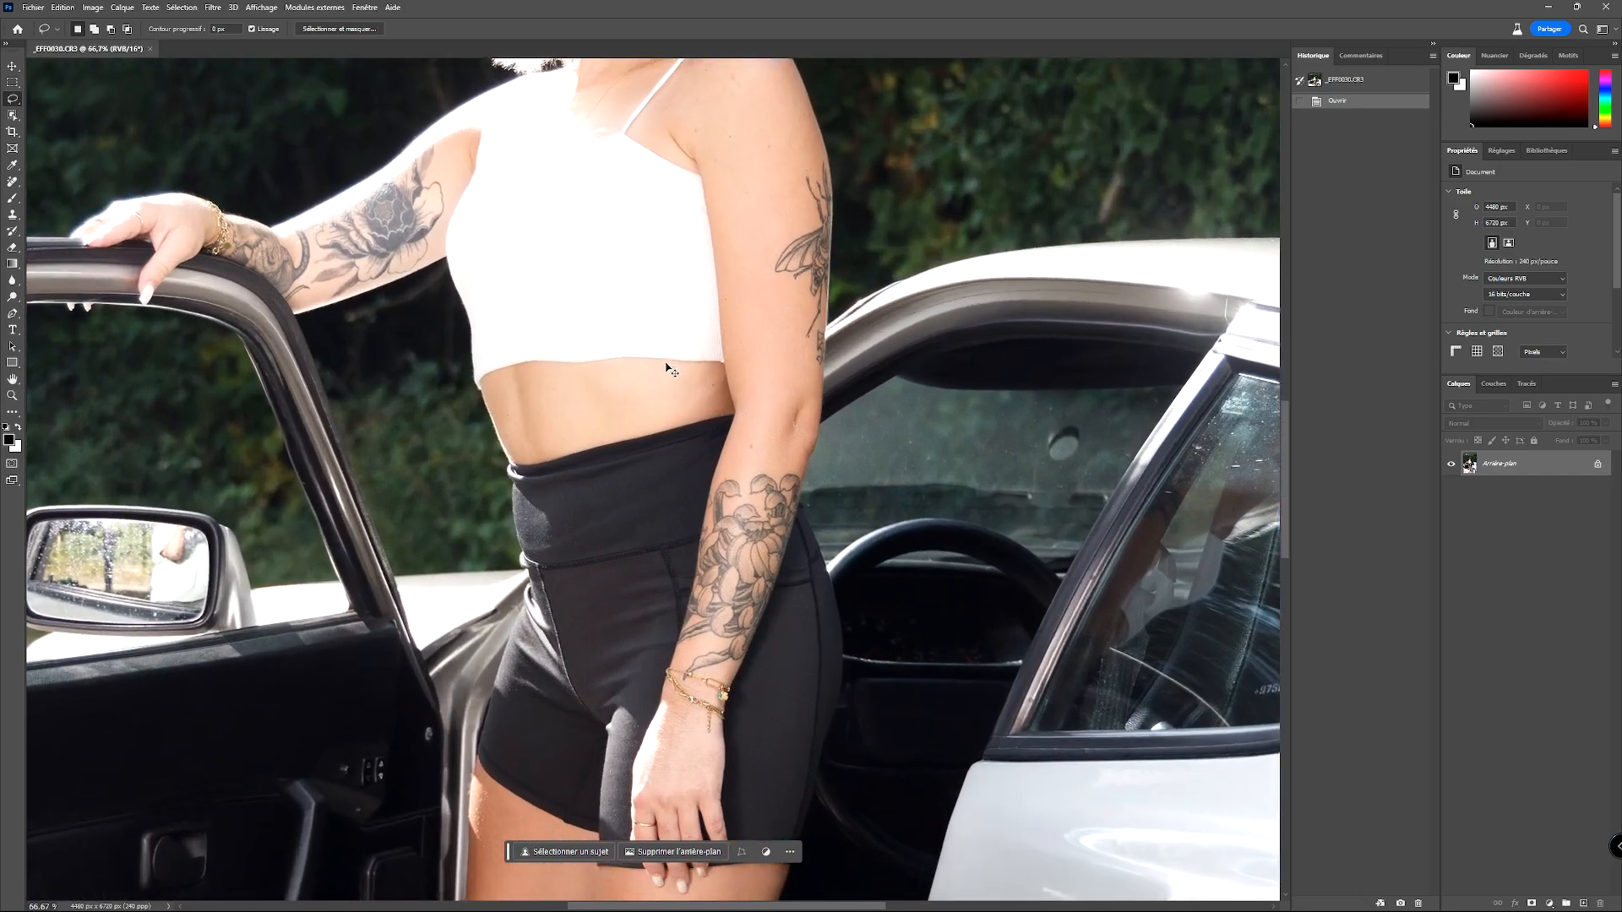
key(ctrl+plus)
key(ctrl+plus)
drag(631, 402, 1198, 329)
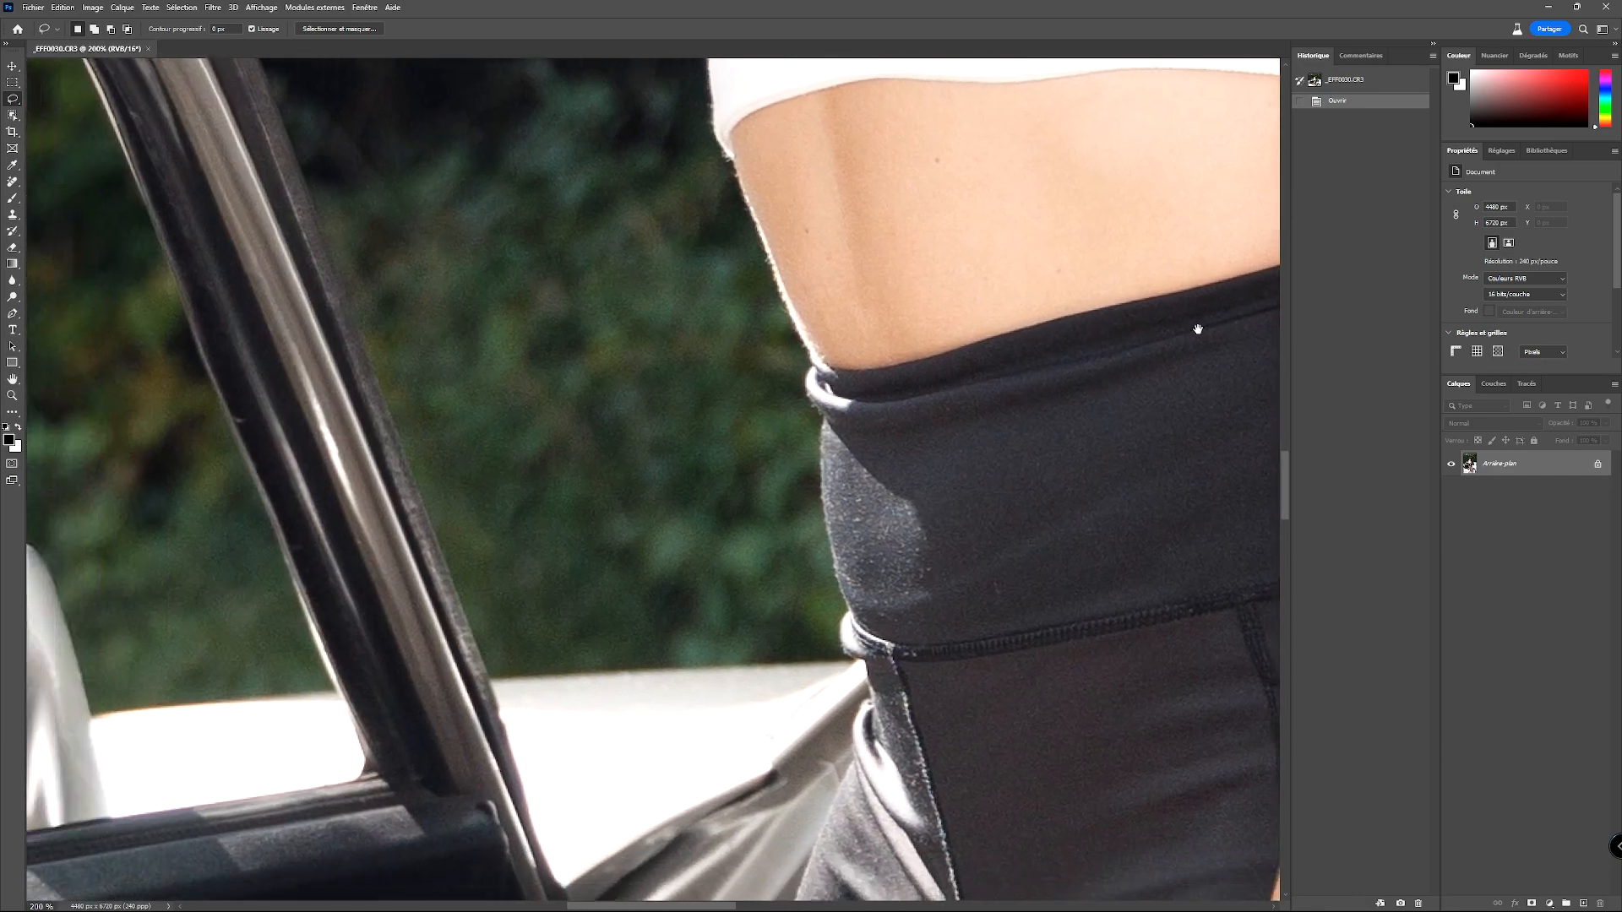
drag(477, 557, 1198, 322)
drag(1017, 351, 1097, 348)
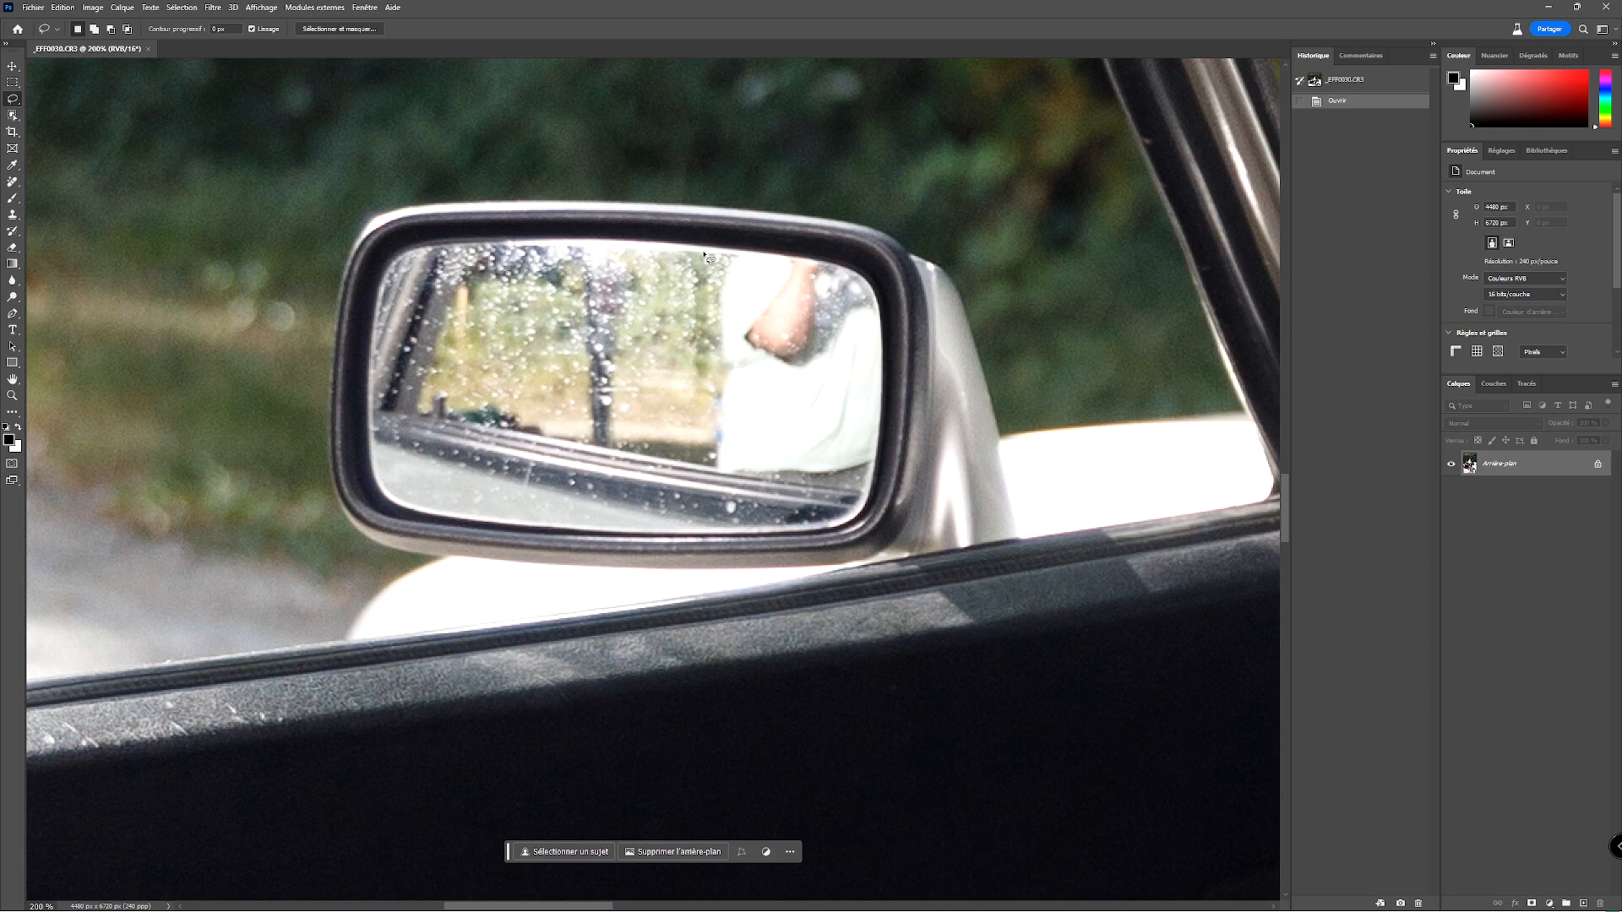
mouse_move(704, 245)
mouse_down()
mouse_move(700, 497)
mouse_move(736, 545)
mouse_move(872, 519)
mouse_move(897, 361)
mouse_move(883, 275)
mouse_move(823, 241)
mouse_move(700, 240)
mouse_up()
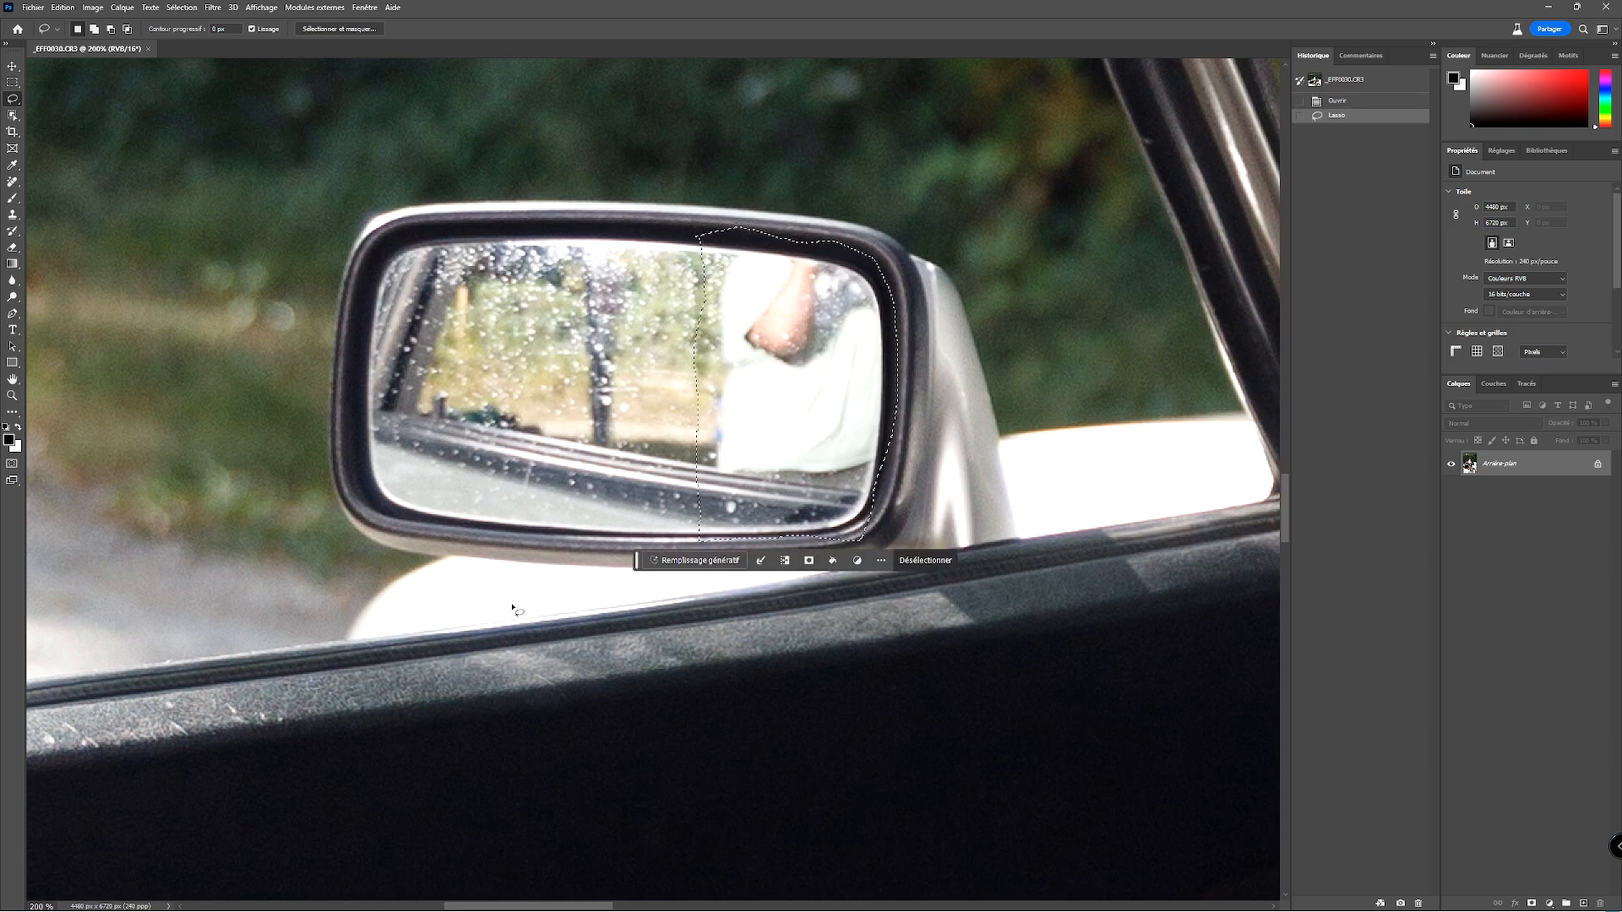
Run Generative Fill on the mirror selection without a prompt, compare the variations and keep the second one.
click(697, 561)
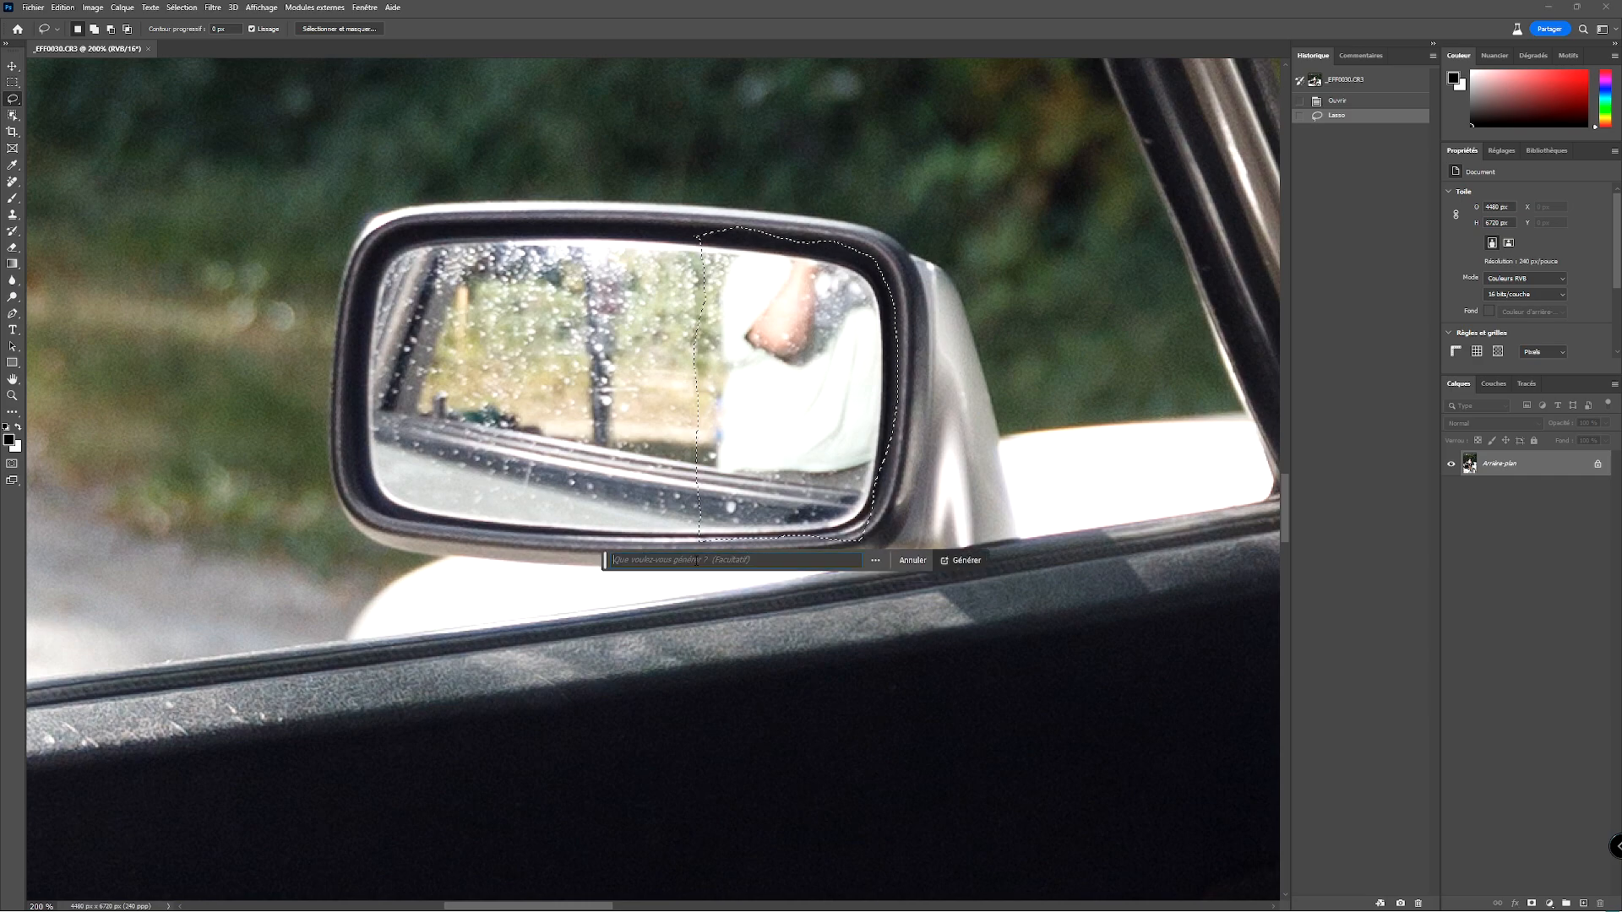
click(966, 561)
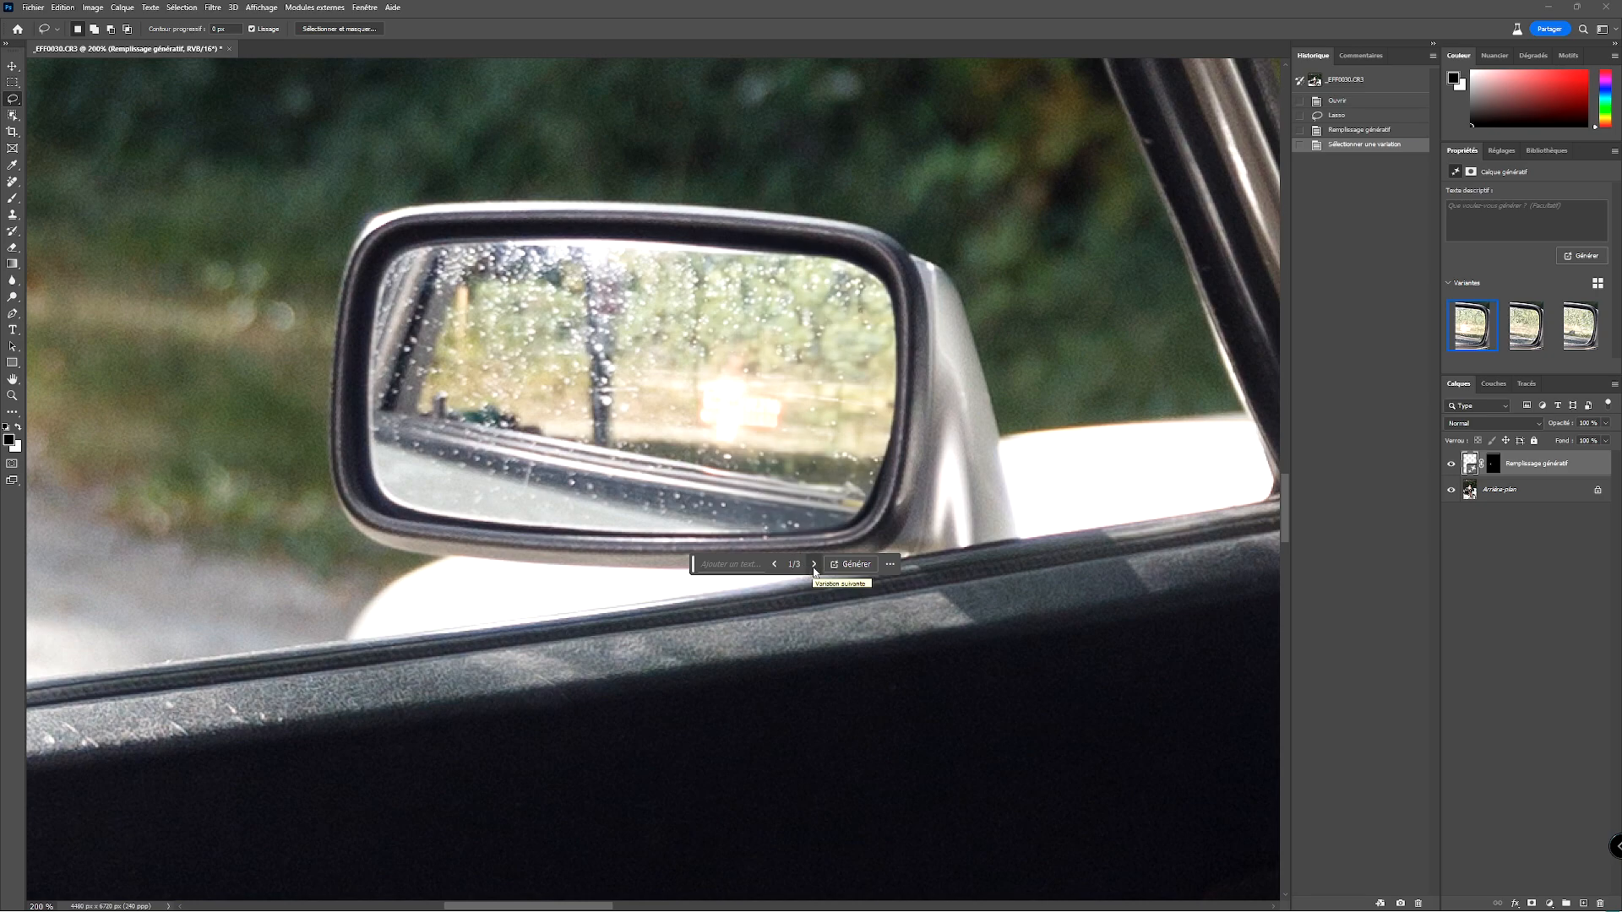
click(815, 564)
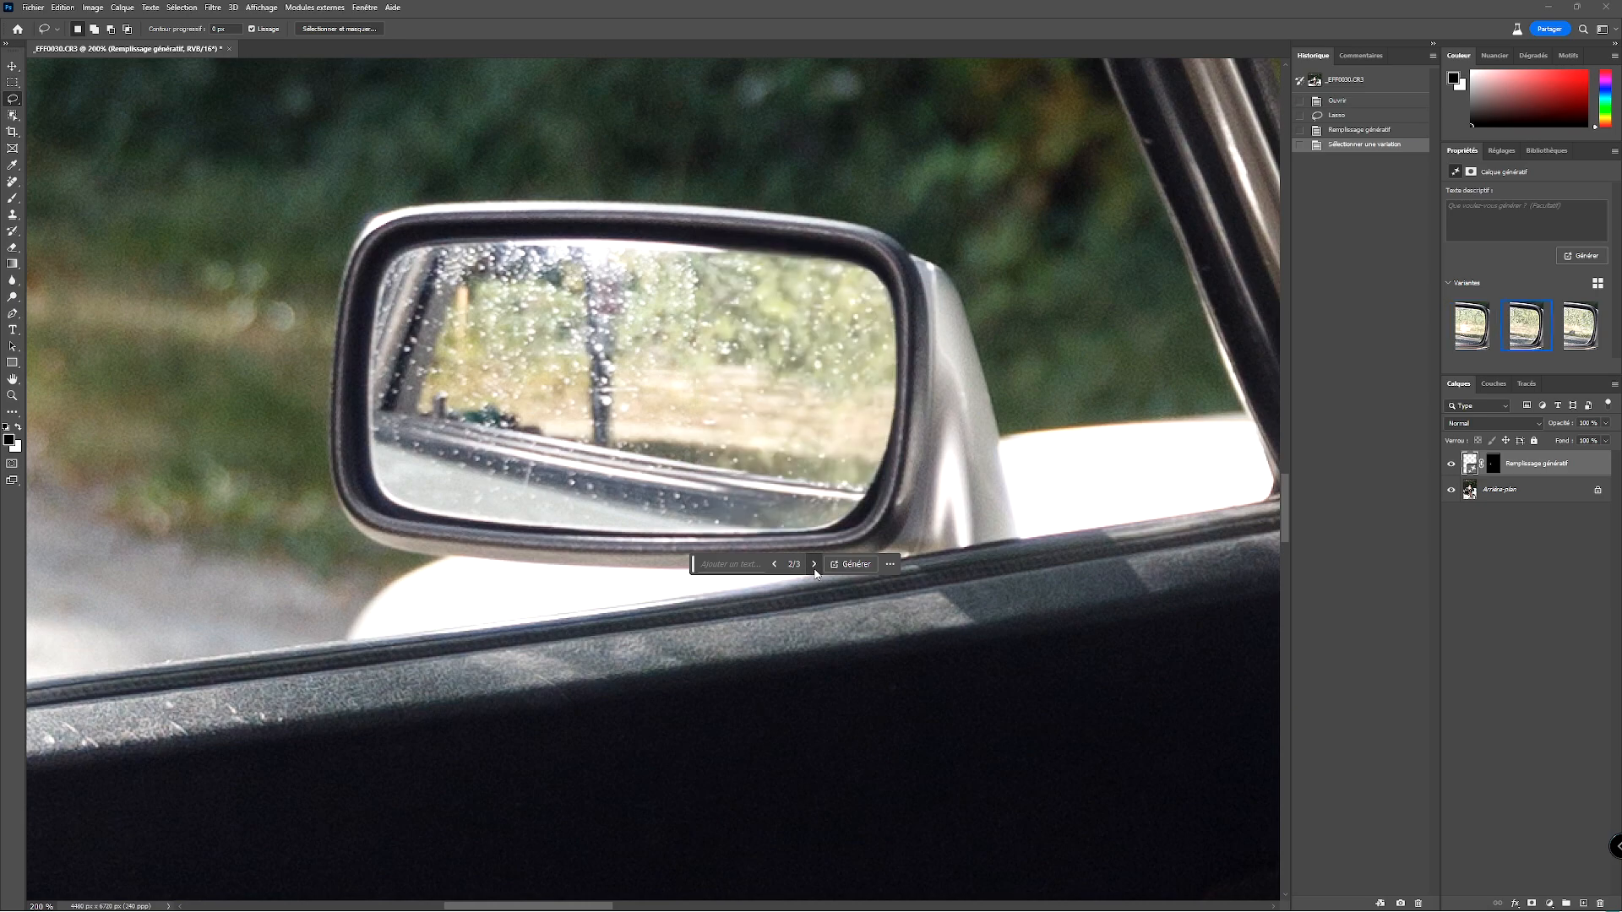
click(815, 564)
Quit Photoshop, saving the retouched photo, and return to Lightroom Classic.
click(34, 8)
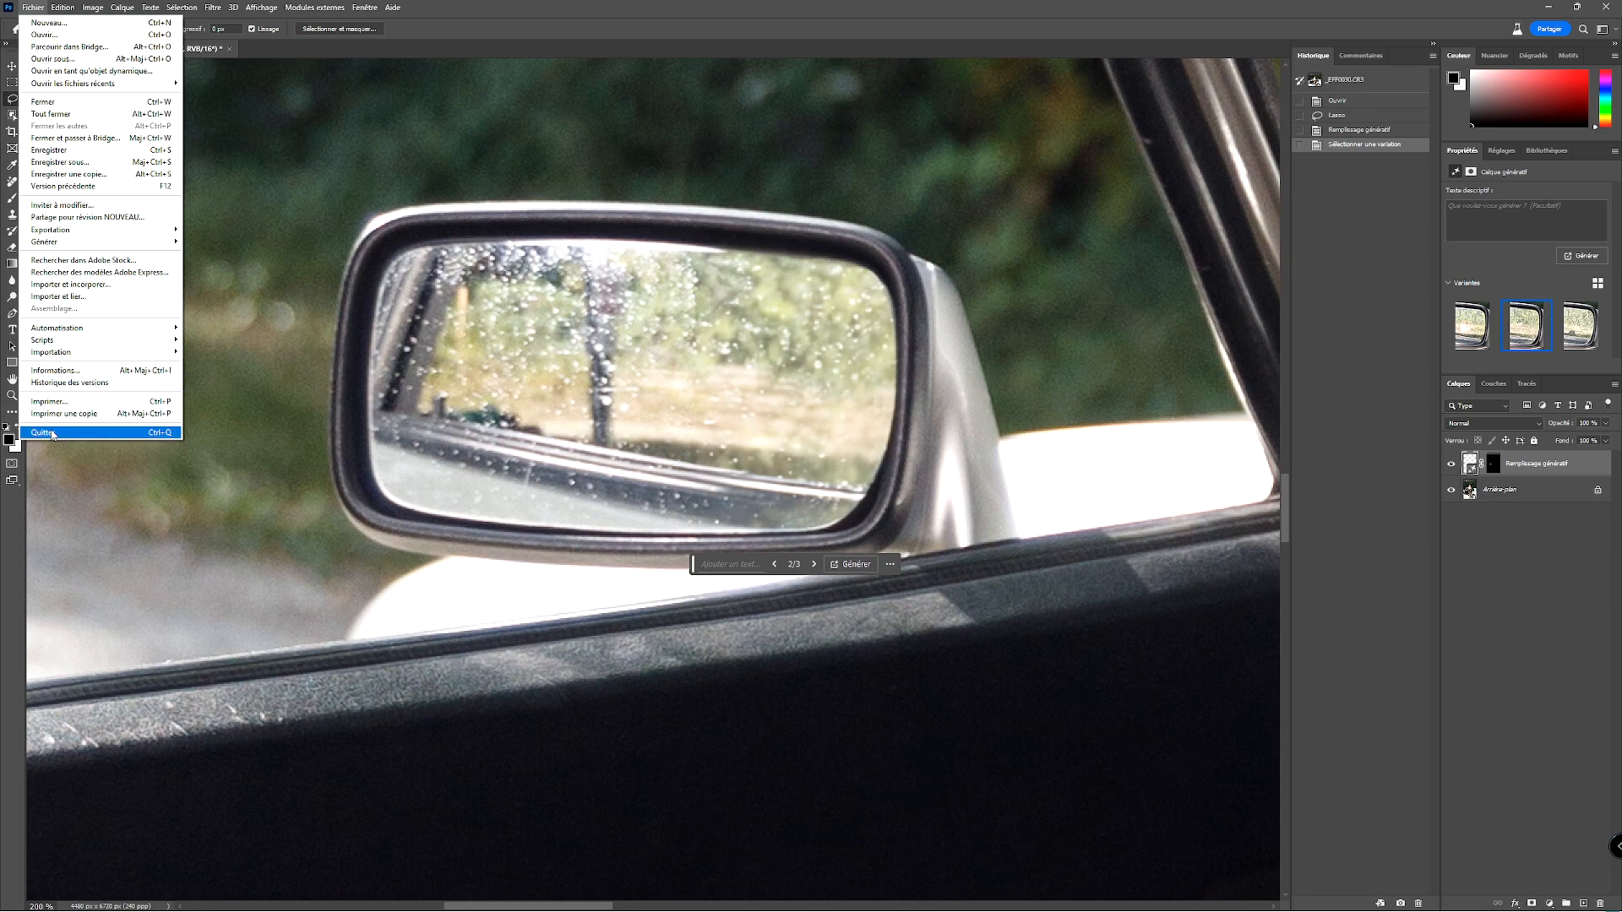
click(52, 433)
click(774, 338)
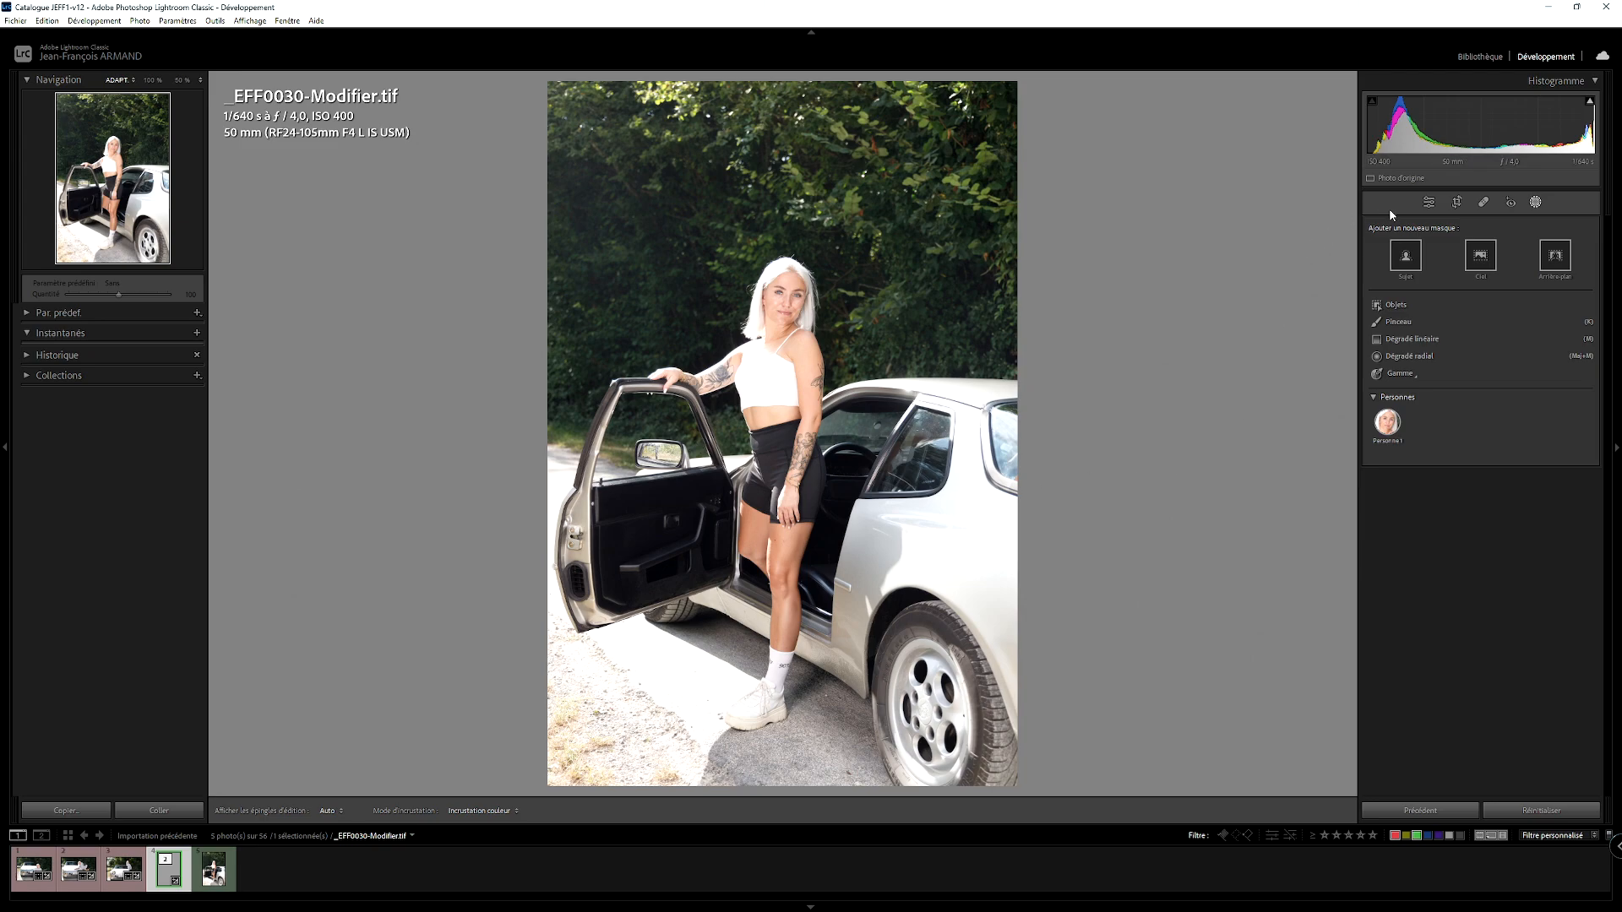
Compare the door mirror in _EFF0030-Modifier.tif with the original _EFF0030.CR3 at 100%, ending on the whole retouched photo.
click(1427, 203)
click(669, 533)
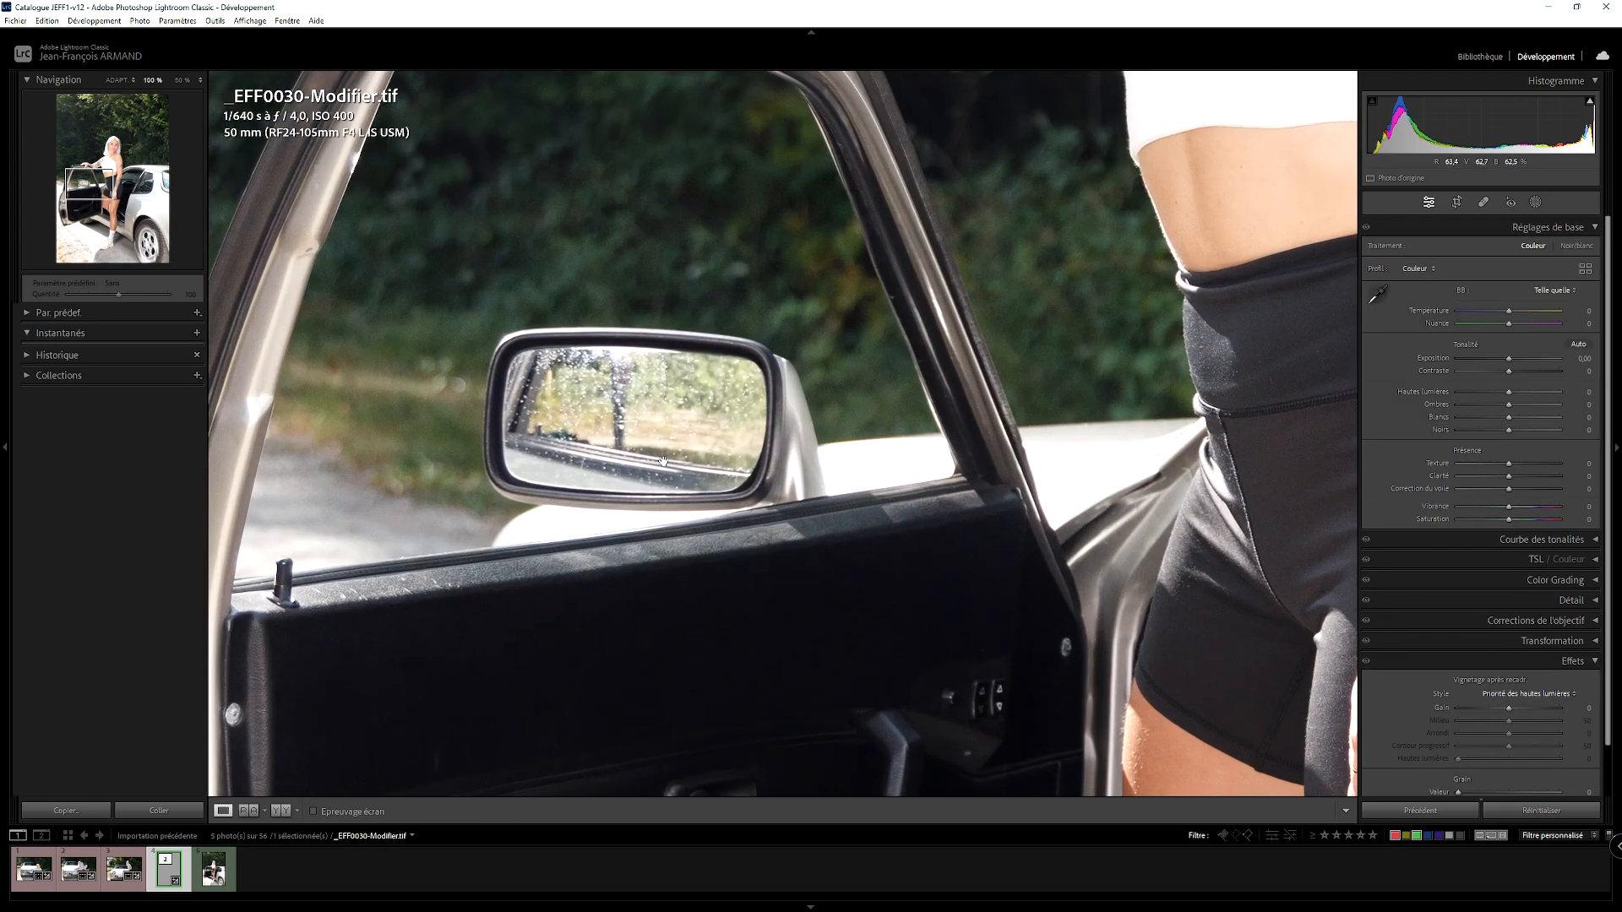
click(222, 870)
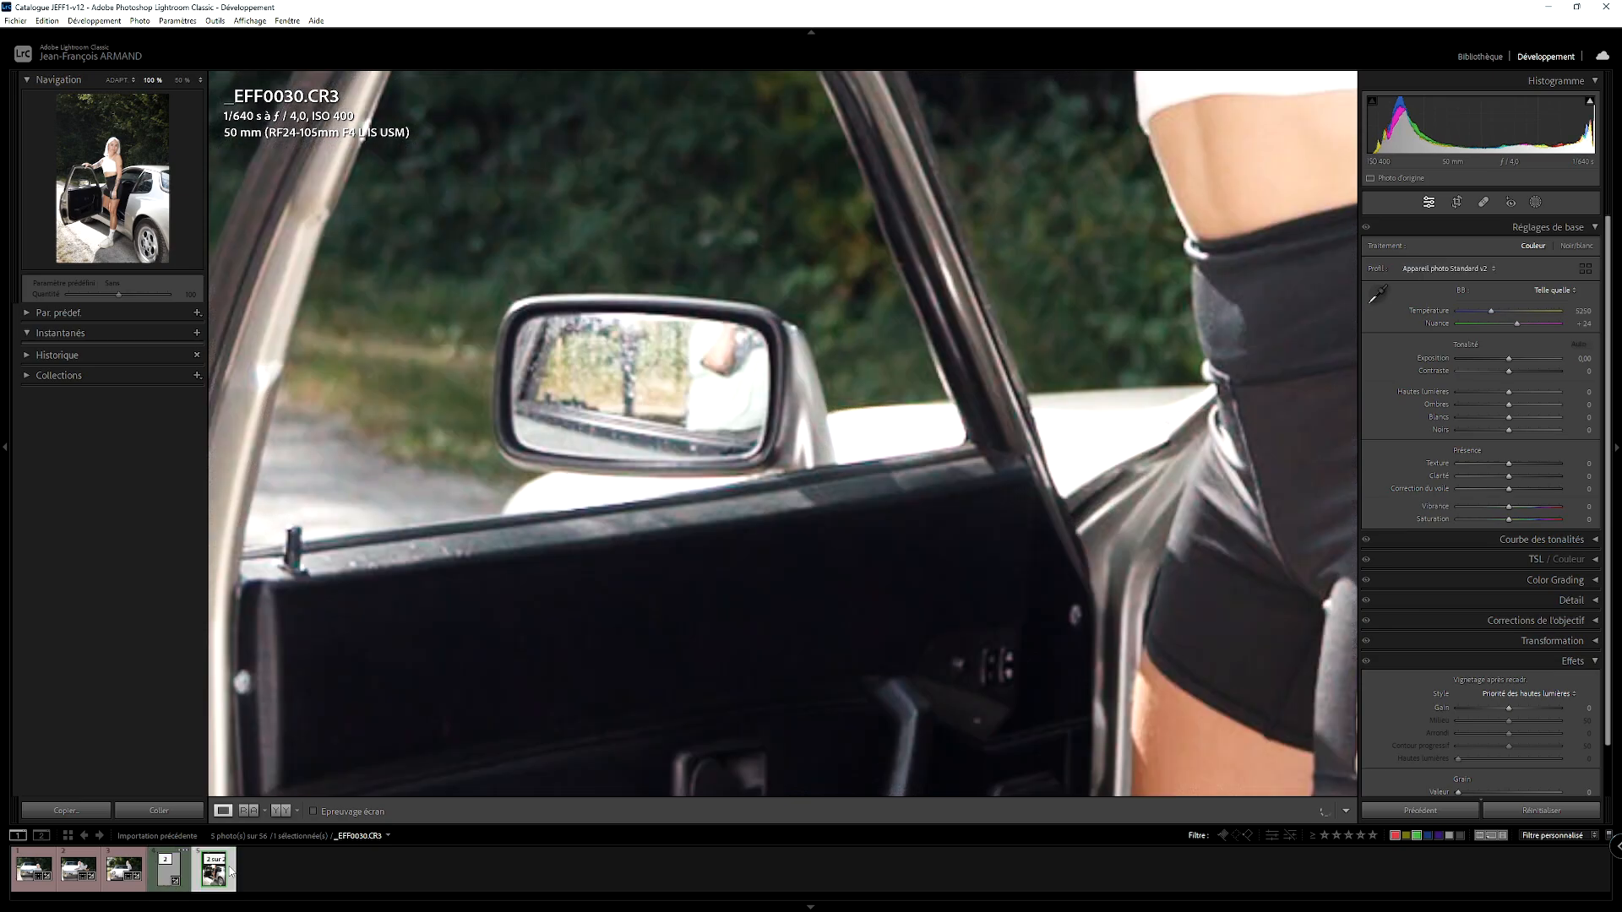
click(184, 870)
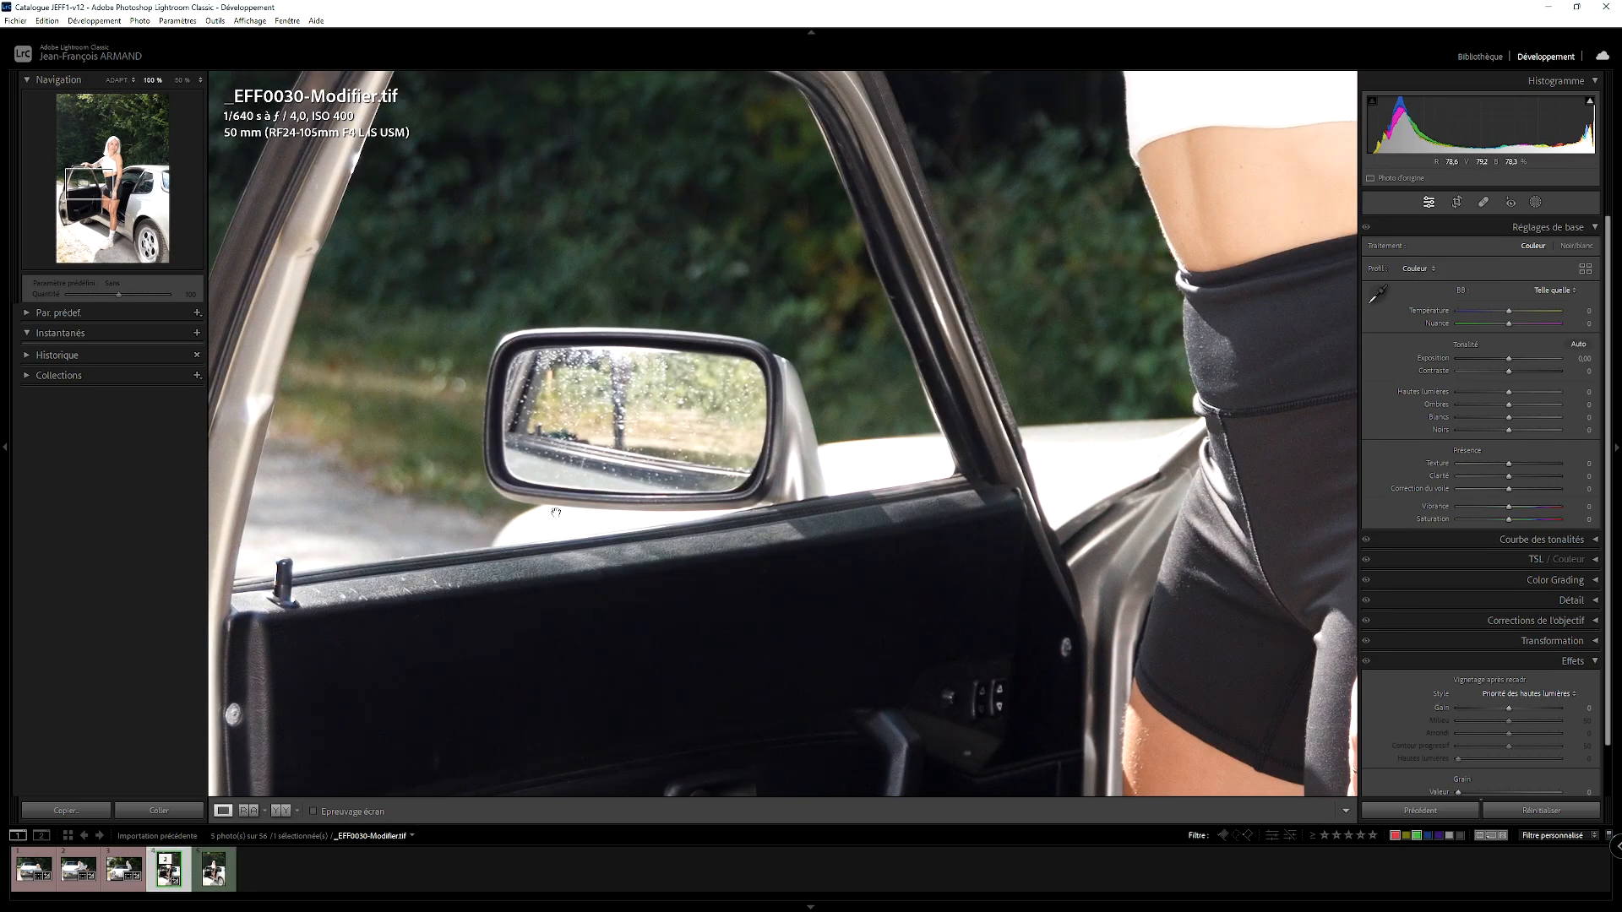
click(620, 420)
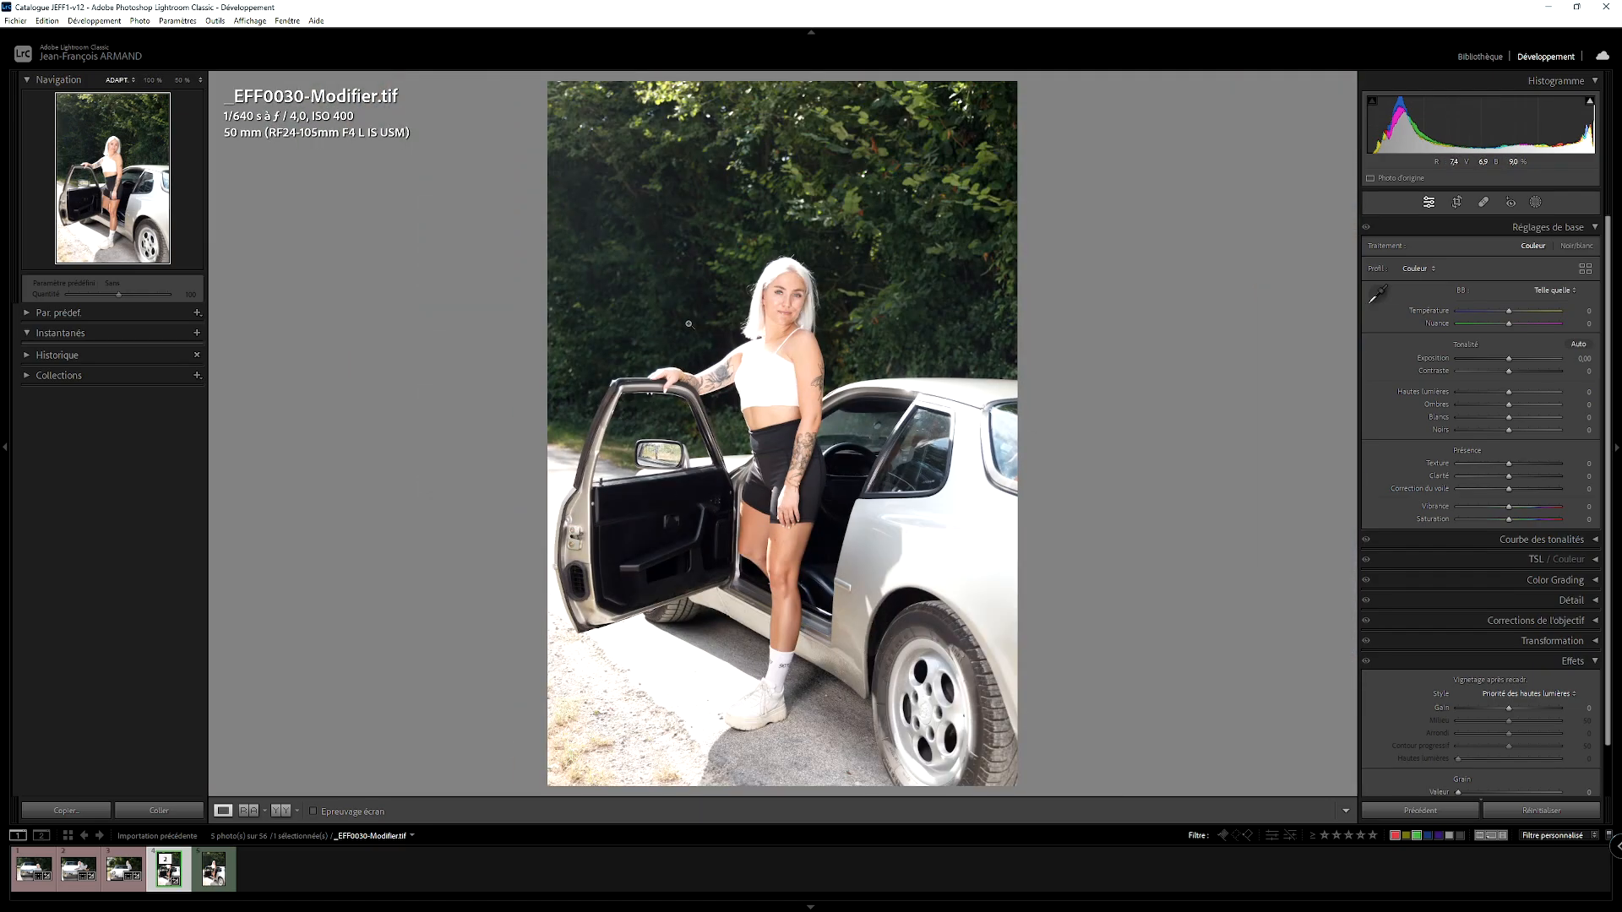